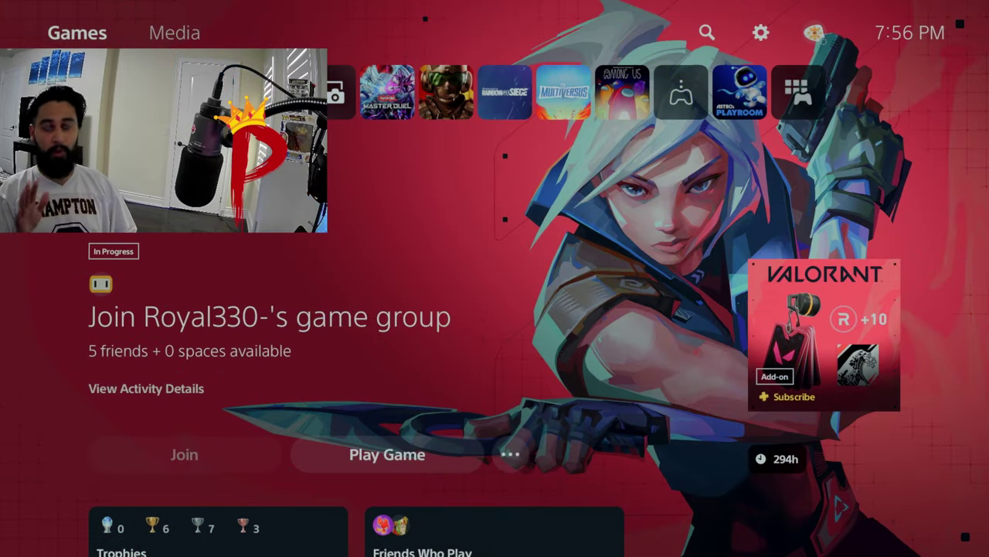
Browse right through the game library, then go back left to Valorant.
{"action": "key", "text": "Right"}
{"action": "key", "text": "Right"}
{"action": "key", "text": "Right"}
{"action": "key", "text": "Right"}
{"action": "key", "text": "Right"}
{"action": "key", "text": "Right"}
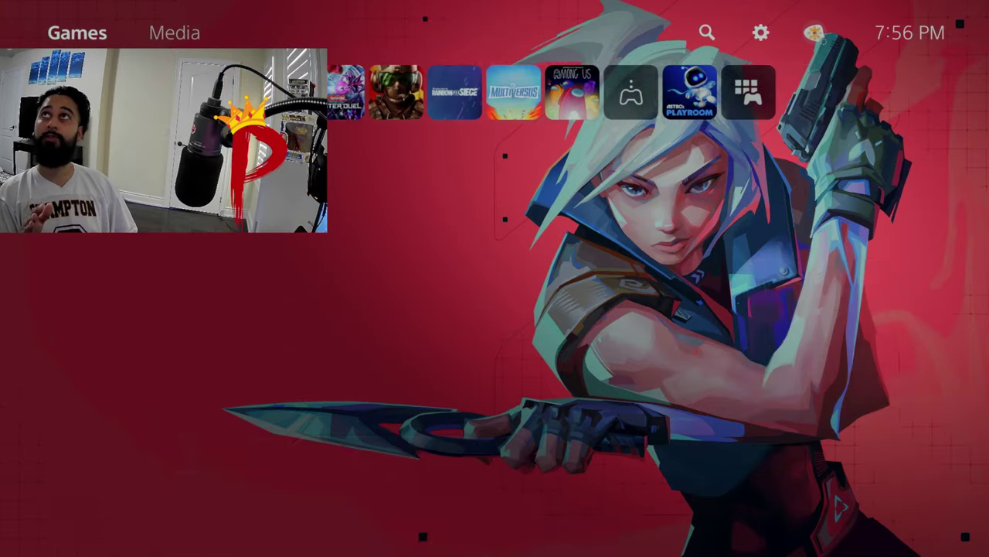
{"action": "key", "text": "Left"}
{"action": "key", "text": "Left"}
{"action": "key", "text": "Left"}
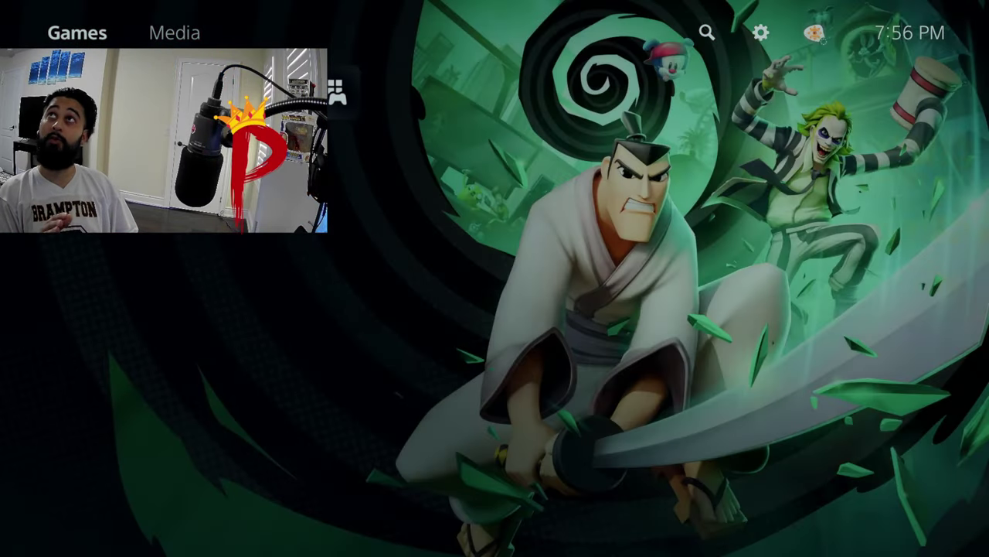
{"action": "key", "text": "Left"}
{"action": "key", "text": "Left"}
{"action": "key", "text": "Left"}
{"action": "key", "text": "Left"}
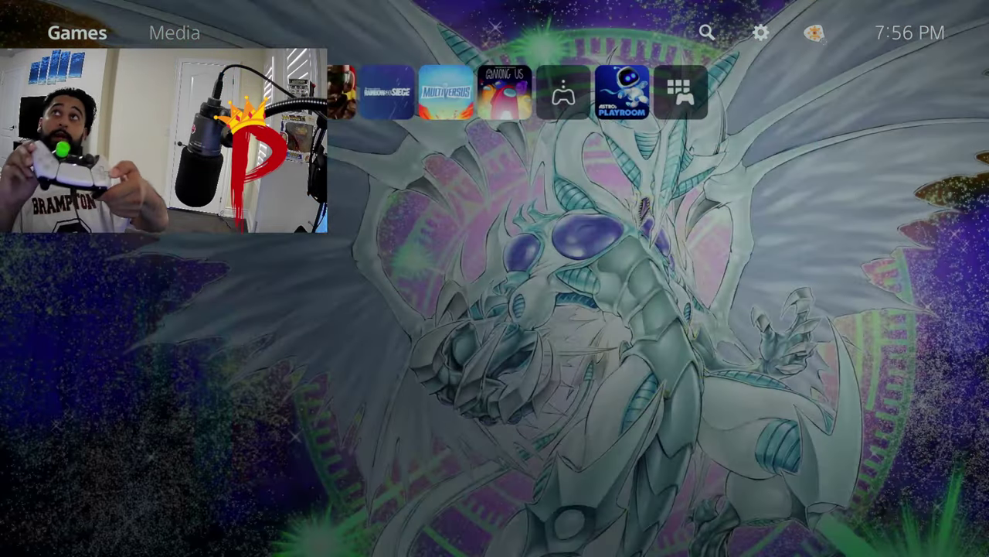
{"action": "key", "text": "Left"}
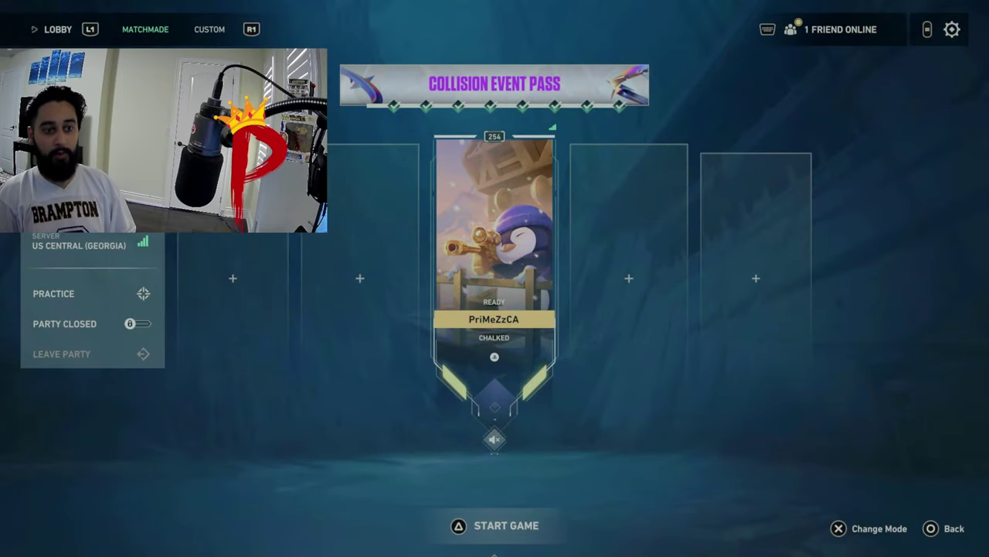
{"action": "key", "text": "Right"}
{"action": "key", "text": "Left"}
{"action": "key", "text": "Right"}
{"action": "key", "text": "Right"}
{"action": "key", "text": "Right"}
{"action": "key", "text": "Left"}
{"action": "key", "text": "Left"}
{"action": "key", "text": "Left"}
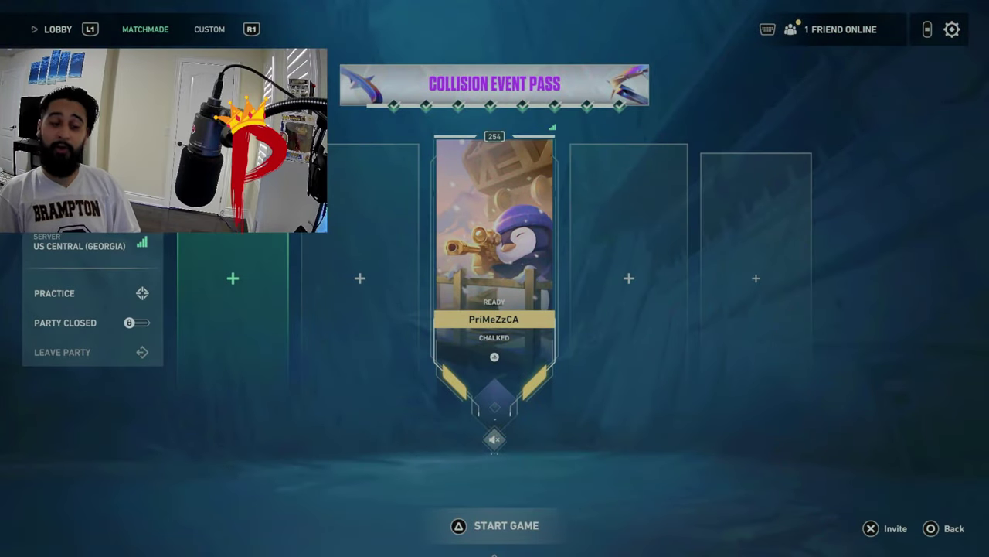
{"action": "key", "text": "Right"}
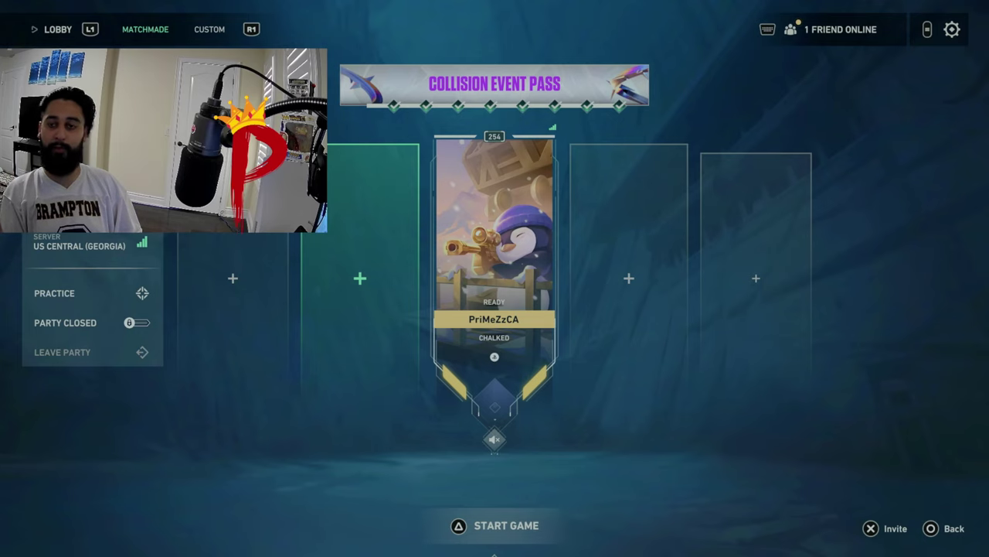
Open Settings from the options menu and go to the Controls Aim section.
{"action": "key", "text": "Left"}
{"action": "key", "text": "Escape"}
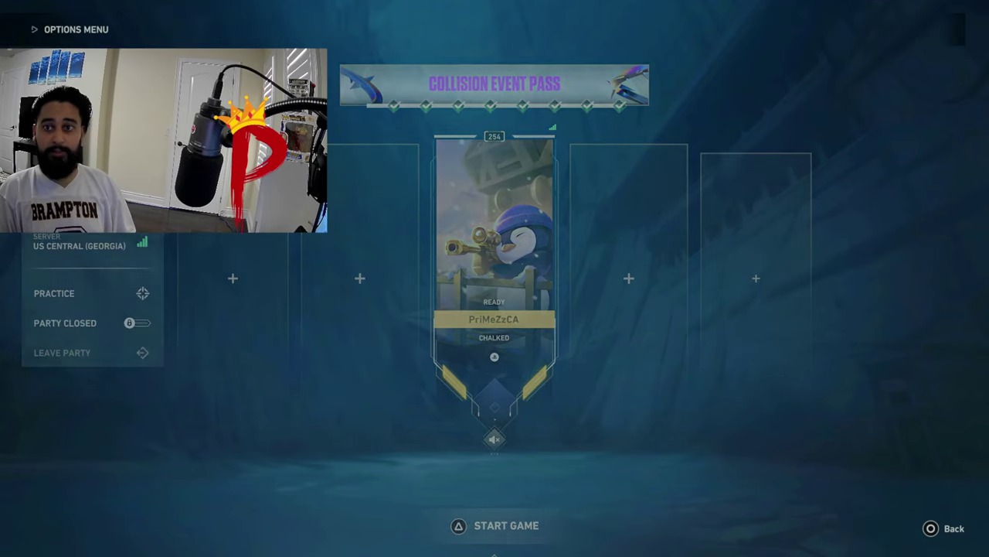
{"action": "key", "text": "Return"}
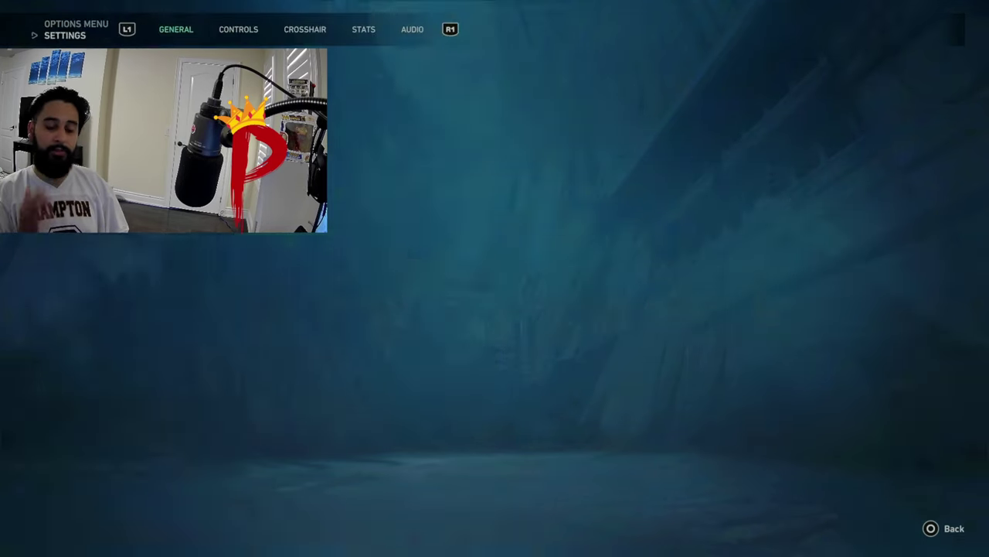
{"action": "key", "text": "e"}
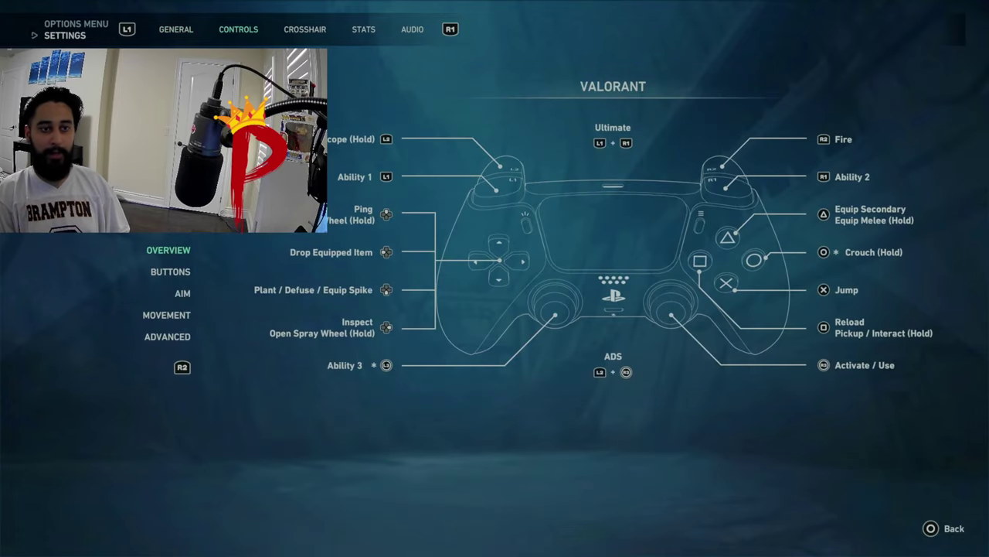
{"action": "key", "text": "Down"}
{"action": "key", "text": "Down"}
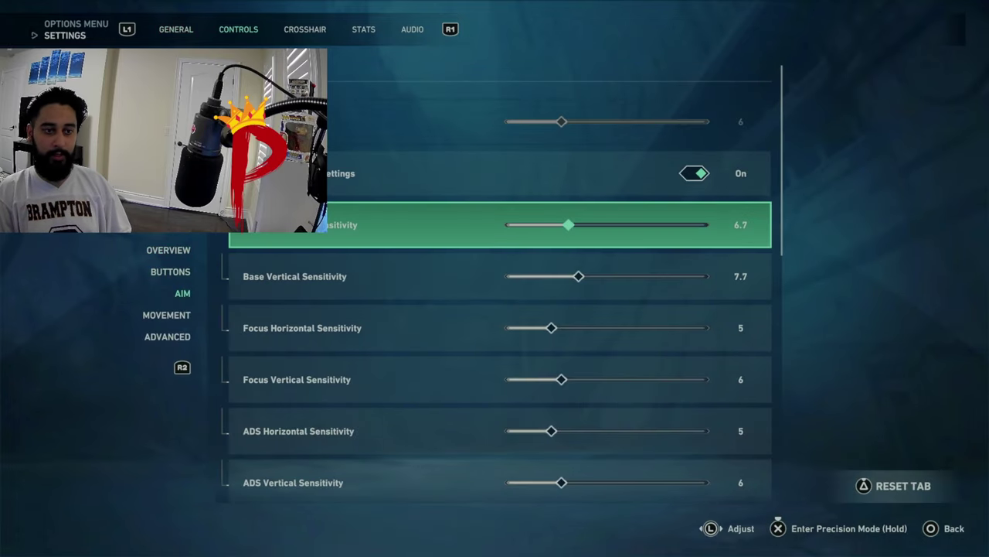
Review the Base (6.7/7.7) and the Focus, ADS and Sniper (5/6) sensitivities.
{"action": "key", "text": "Down"}
{"action": "key", "text": "Down"}
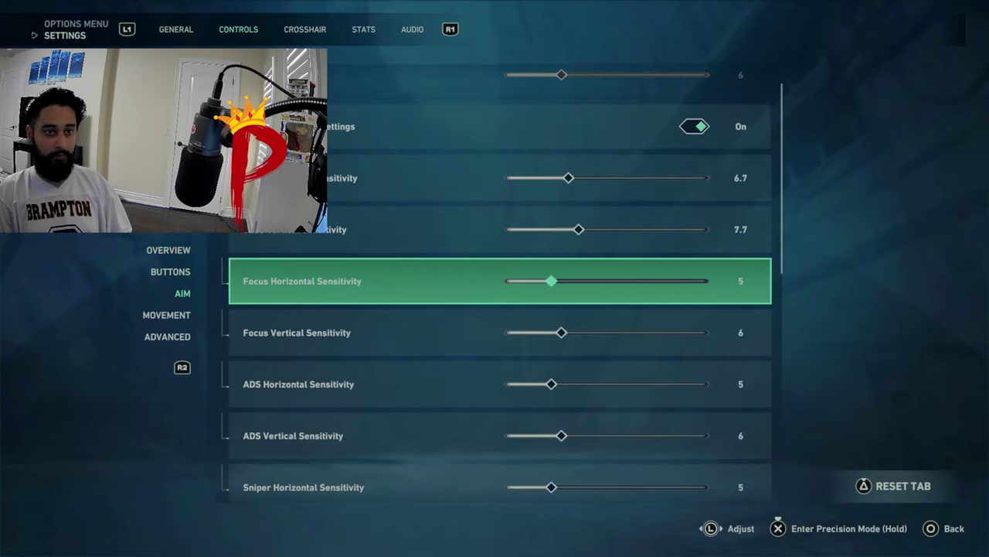
{"action": "key", "text": "Up"}
{"action": "key", "text": "Up"}
{"action": "key", "text": "Down"}
{"action": "key", "text": "Up"}
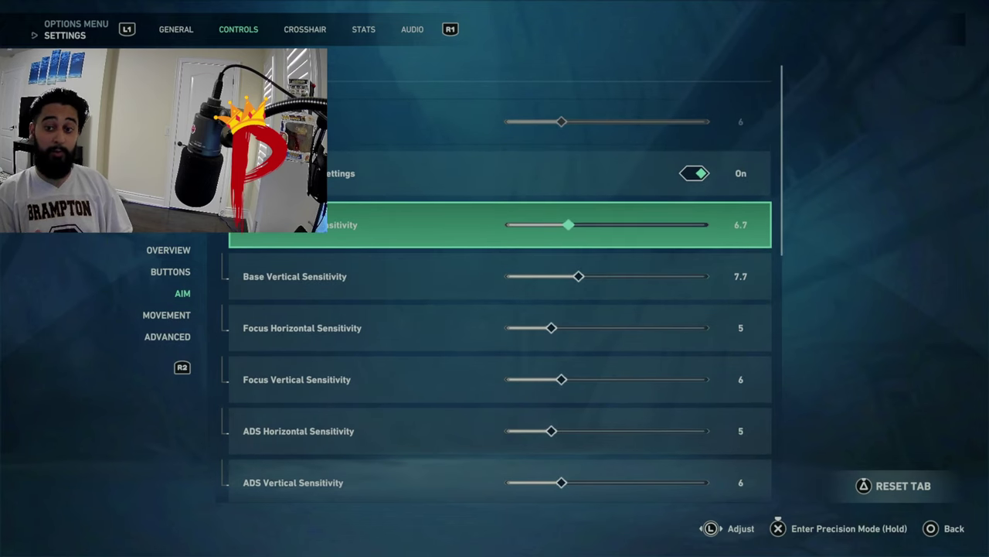
{"action": "key", "text": "Down"}
{"action": "key", "text": "Down"}
{"action": "key", "text": "Down"}
{"action": "key", "text": "Down"}
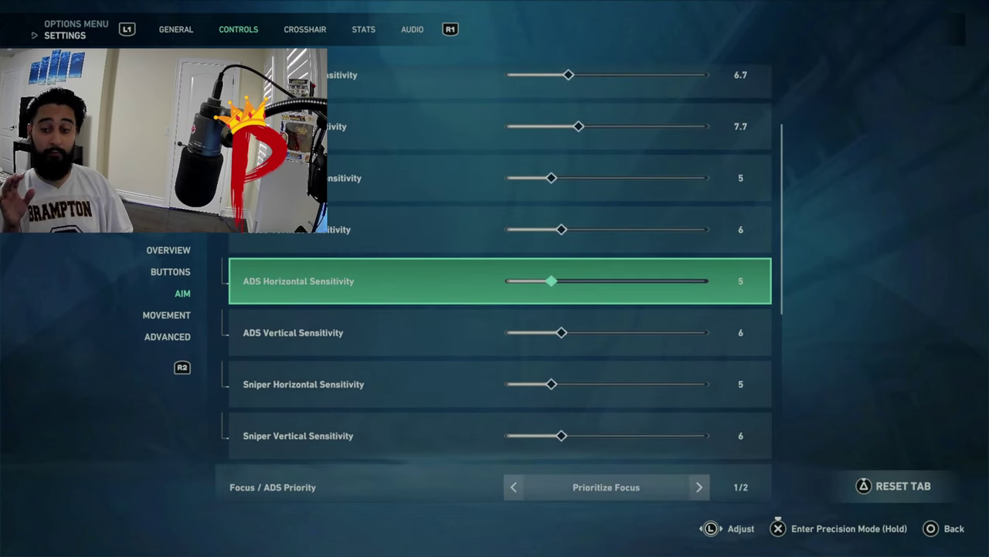
{"action": "key", "text": "Up"}
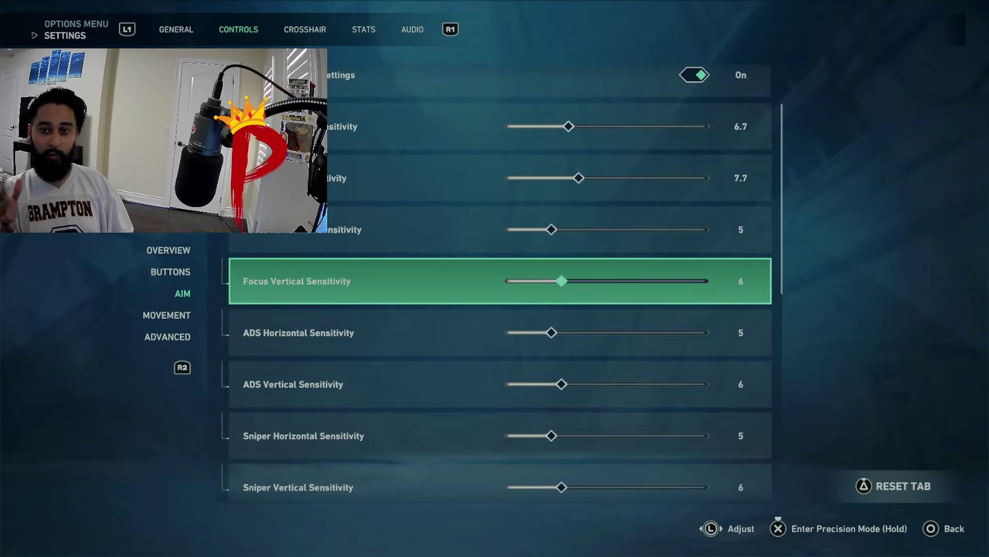
{"action": "key", "text": "Up"}
{"action": "key", "text": "Up"}
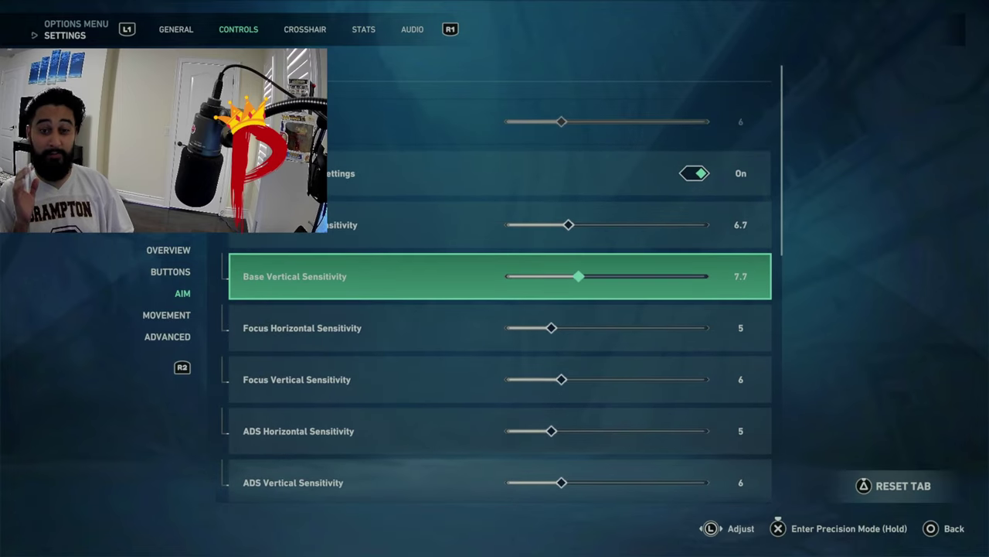
{"action": "key", "text": "Down"}
{"action": "key", "text": "Down"}
{"action": "key", "text": "Down"}
{"action": "key", "text": "Down"}
{"action": "key", "text": "Down"}
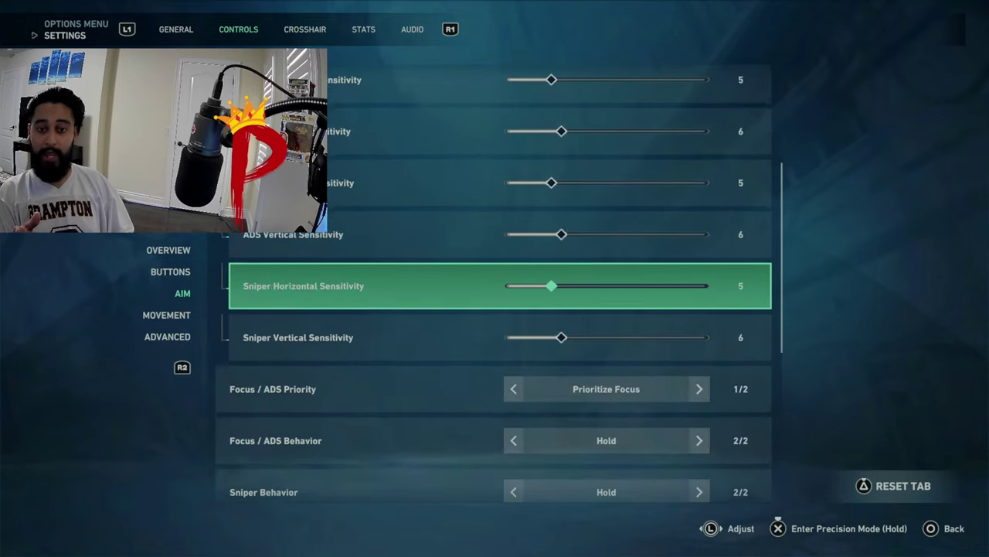
{"action": "key", "text": "Up"}
{"action": "key", "text": "Up"}
{"action": "key", "text": "Up"}
{"action": "key", "text": "Up"}
{"action": "key", "text": "Up"}
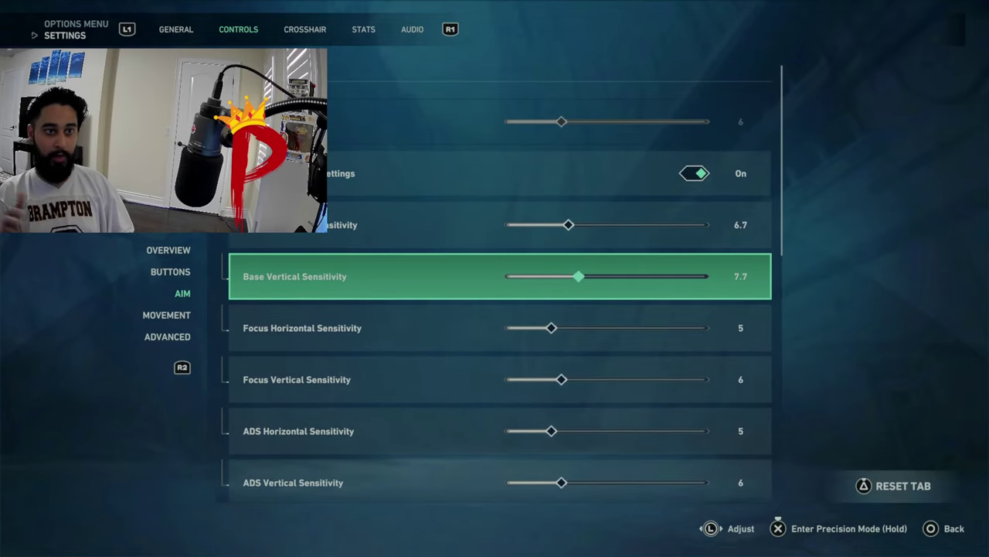
{"action": "key", "text": "Up"}
{"action": "key", "text": "Down"}
{"action": "key", "text": "Down"}
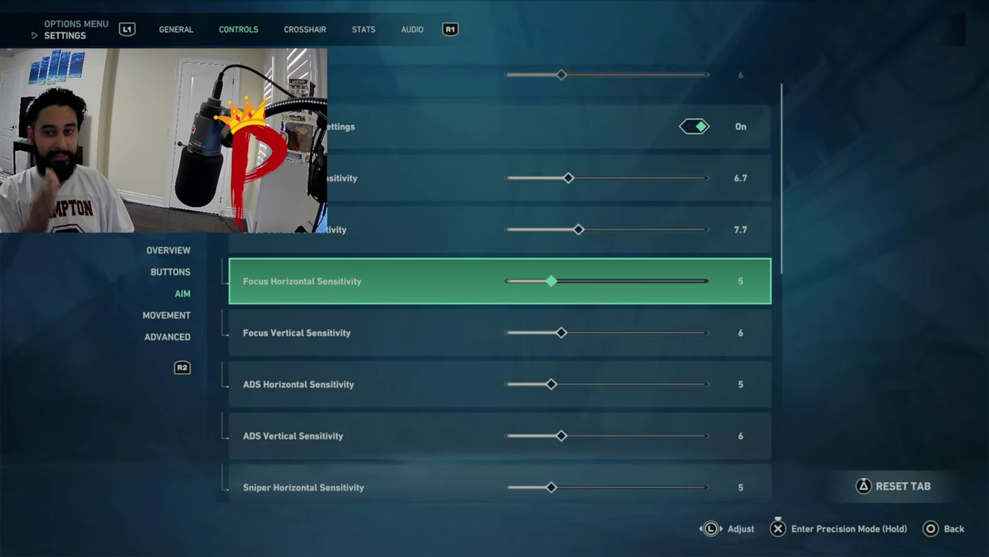
{"action": "key", "text": "Up"}
{"action": "key", "text": "Up"}
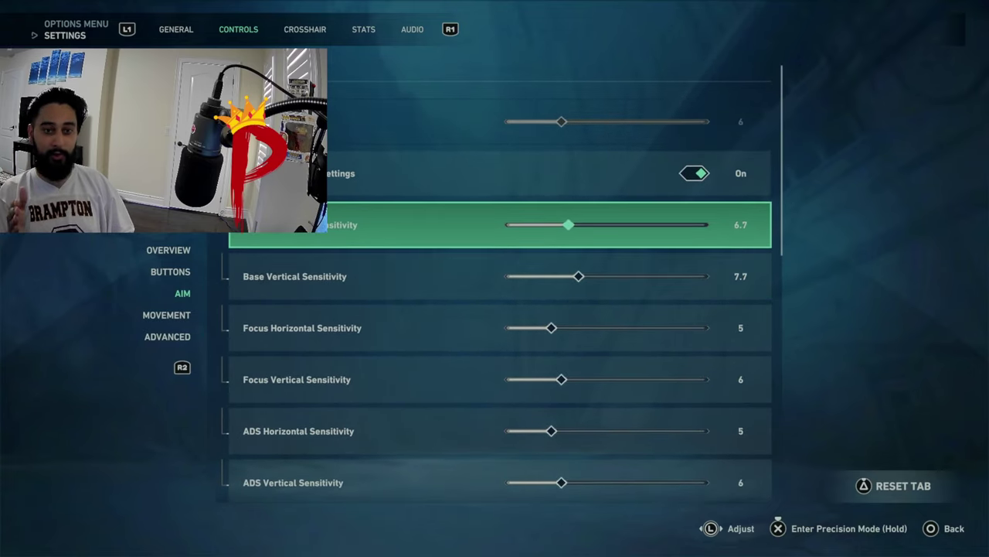
{"action": "key", "text": "Down"}
{"action": "key", "text": "Down"}
{"action": "key", "text": "Down"}
{"action": "key", "text": "Down"}
{"action": "key", "text": "Up"}
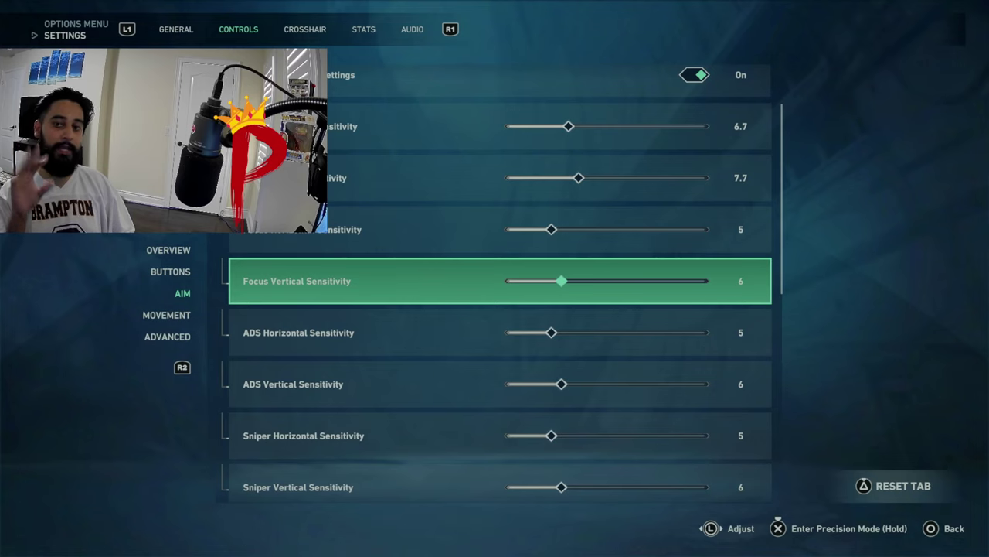
{"action": "key", "text": "Up"}
{"action": "key", "text": "Up"}
{"action": "key", "text": "Up"}
{"action": "key", "text": "Down"}
{"action": "key", "text": "Down"}
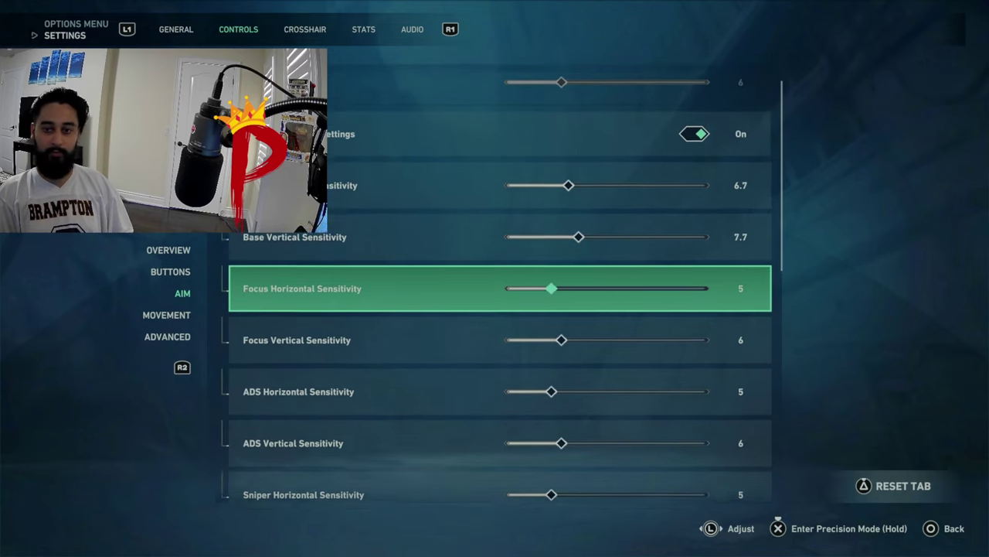
{"action": "key", "text": "Up"}
{"action": "key", "text": "Down"}
{"action": "key", "text": "Down"}
{"action": "key", "text": "Down"}
{"action": "key", "text": "Down"}
{"action": "key", "text": "Up"}
{"action": "key", "text": "Up"}
{"action": "key", "text": "Down"}
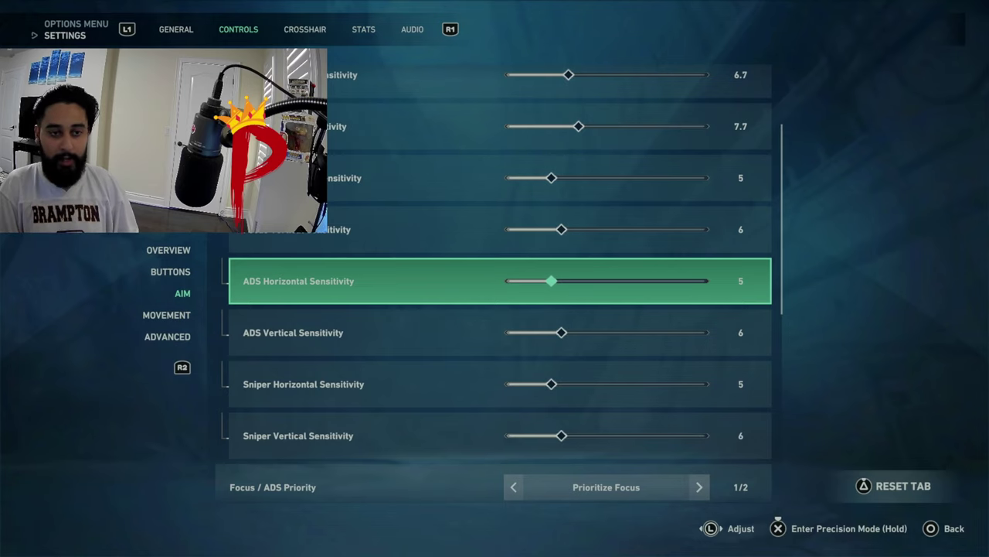
Scroll past the Focus/ADS behaviour options to Aim Inner Deadzone 0.1.
{"action": "key", "text": "Down"}
{"action": "key", "text": "Down"}
{"action": "key", "text": "Up"}
{"action": "key", "text": "Up"}
{"action": "key", "text": "Up"}
{"action": "key", "text": "Down"}
{"action": "key", "text": "Down"}
{"action": "key", "text": "Down"}
{"action": "key", "text": "Down"}
{"action": "key", "text": "Down"}
{"action": "key", "text": "Down"}
{"action": "key", "text": "Down"}
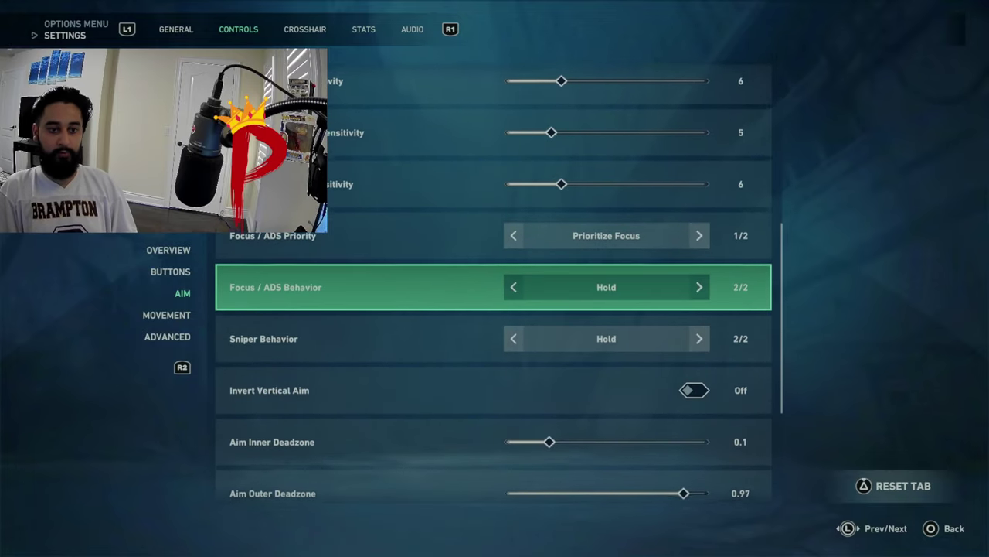
{"action": "key", "text": "Up"}
{"action": "key", "text": "Up"}
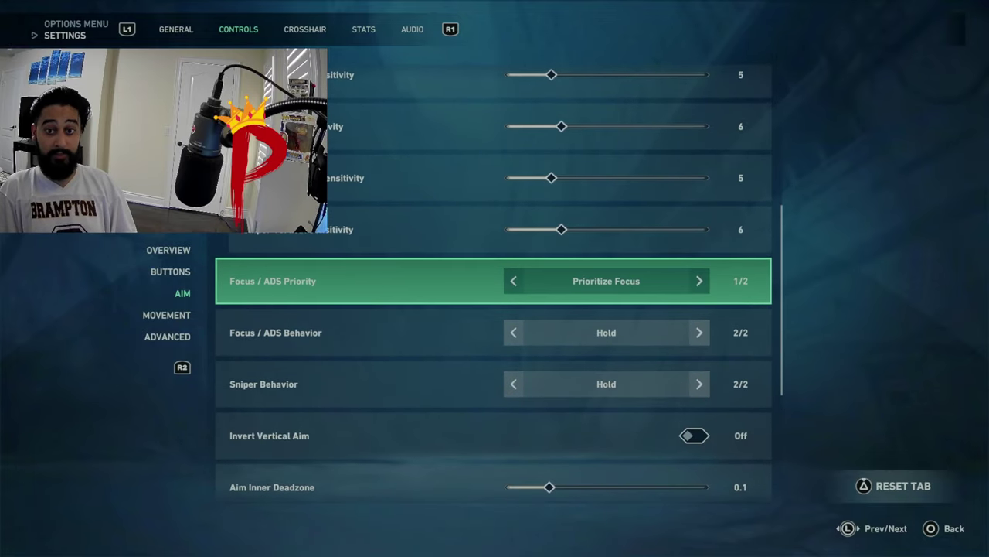
{"action": "key", "text": "Down"}
{"action": "key", "text": "Down"}
{"action": "key", "text": "Down"}
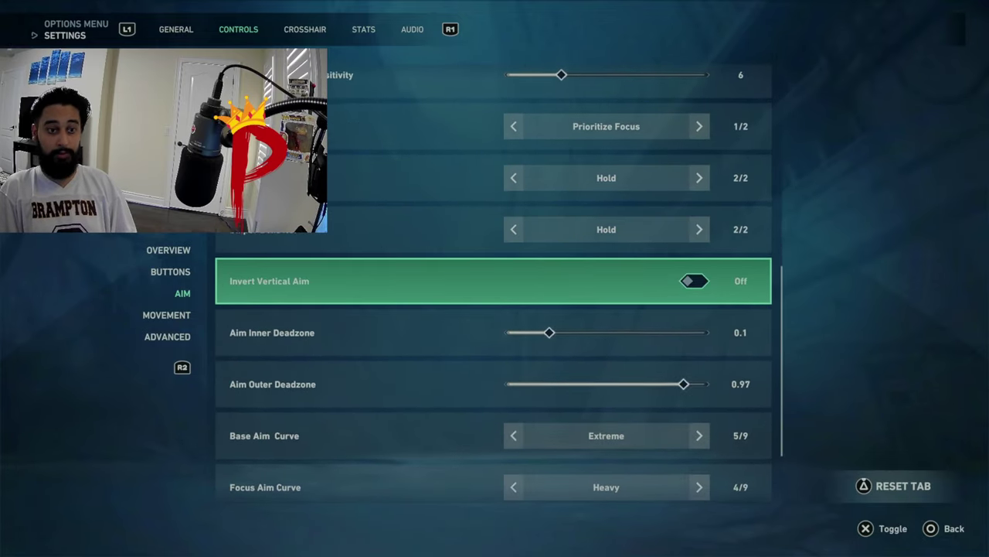
{"action": "key", "text": "Down"}
{"action": "key", "text": "Down"}
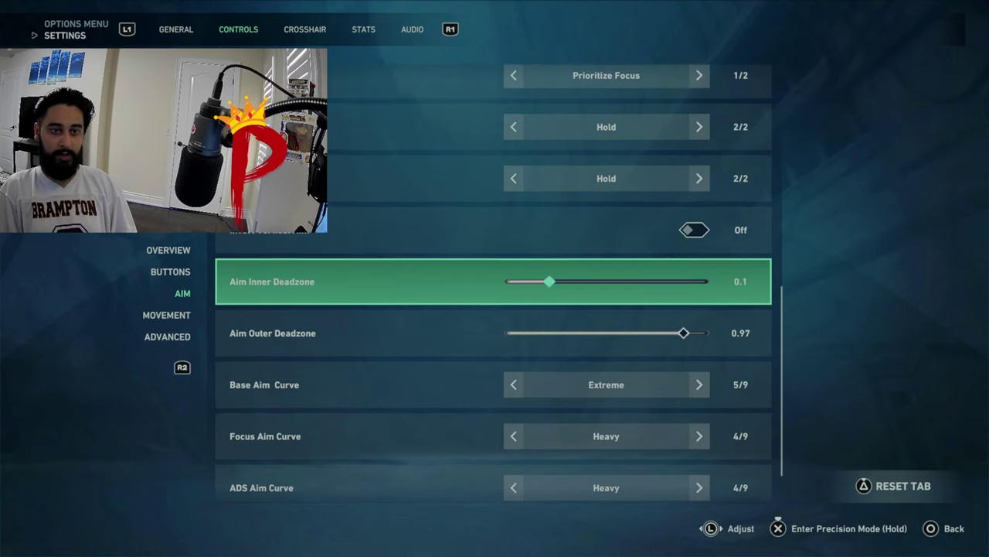
{"action": "key", "text": "Up"}
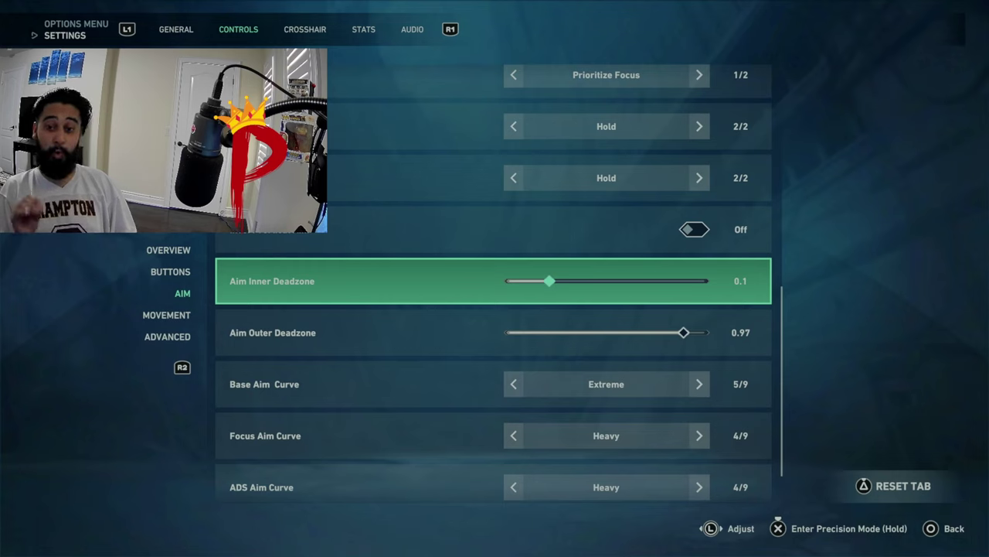
{"action": "key", "text": "Left"}
{"action": "key", "text": "Left"}
{"action": "key", "text": "Left"}
{"action": "key", "text": "Left"}
{"action": "key", "text": "Left"}
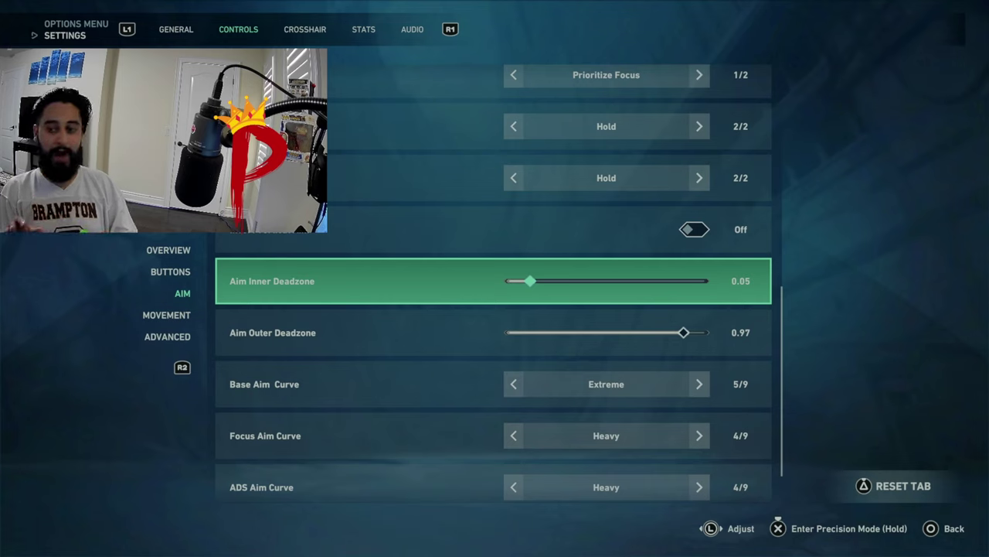
{"action": "key", "text": "Right"}
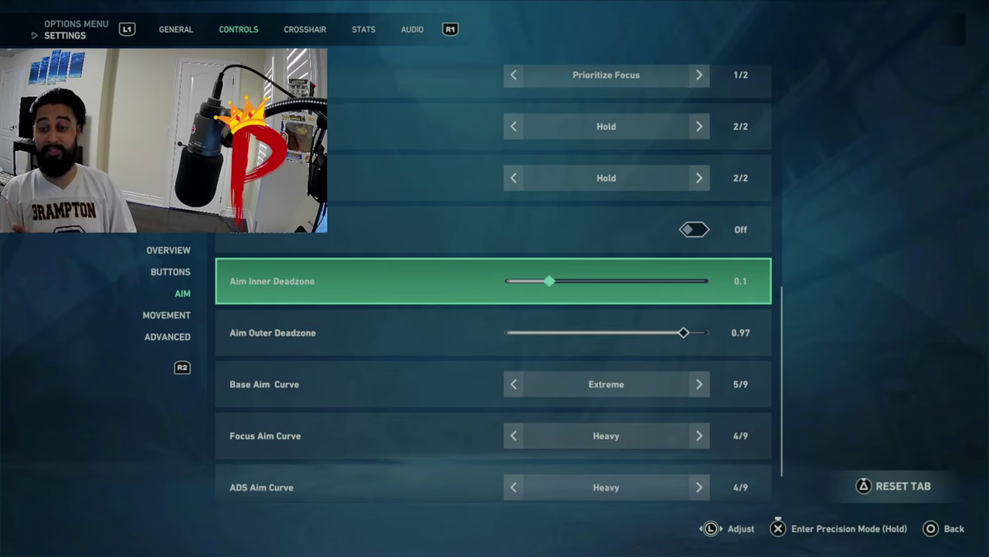
{"action": "key", "text": "Left"}
{"action": "key", "text": "Left"}
{"action": "key", "text": "Left"}
{"action": "key", "text": "Left"}
{"action": "key", "text": "Left"}
{"action": "key", "text": "Right"}
{"action": "key", "text": "Right"}
{"action": "key", "text": "Right"}
{"action": "key", "text": "Right"}
{"action": "key", "text": "Right"}
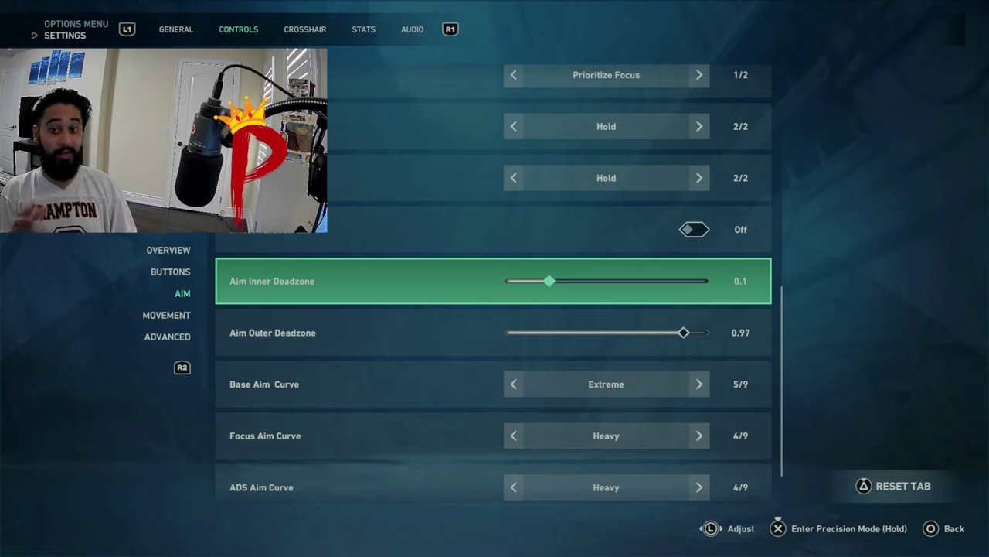
{"action": "key", "text": "Right"}
{"action": "key", "text": "Right"}
{"action": "key", "text": "Right"}
{"action": "key", "text": "Right"}
{"action": "key", "text": "Right"}
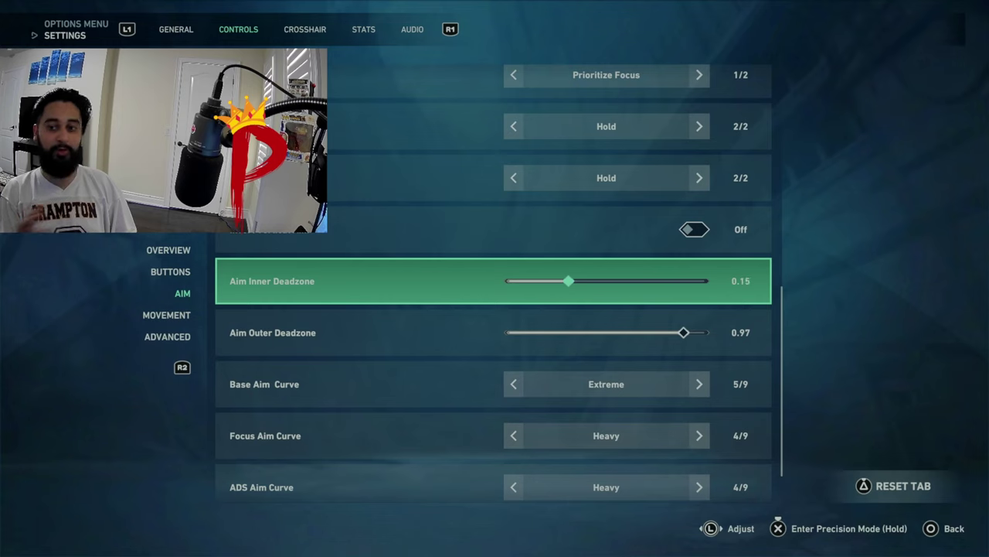
{"action": "key", "text": "Left"}
{"action": "key", "text": "Left"}
{"action": "key", "text": "Left"}
{"action": "key", "text": "Left"}
{"action": "key", "text": "Left"}
{"action": "key", "text": "Down"}
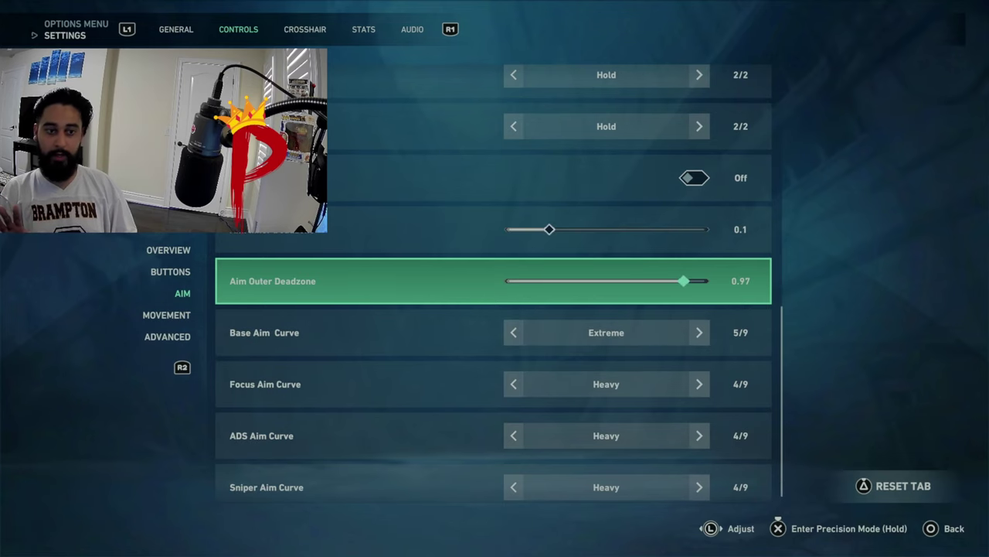
{"action": "key", "text": "Right"}
{"action": "key", "text": "Right"}
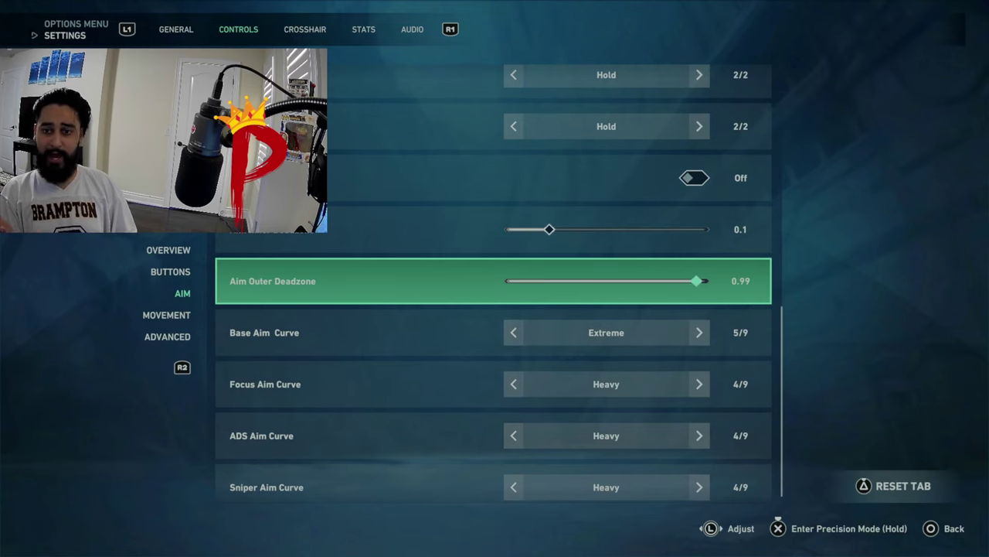
{"action": "key", "text": "Left"}
{"action": "key", "text": "Left"}
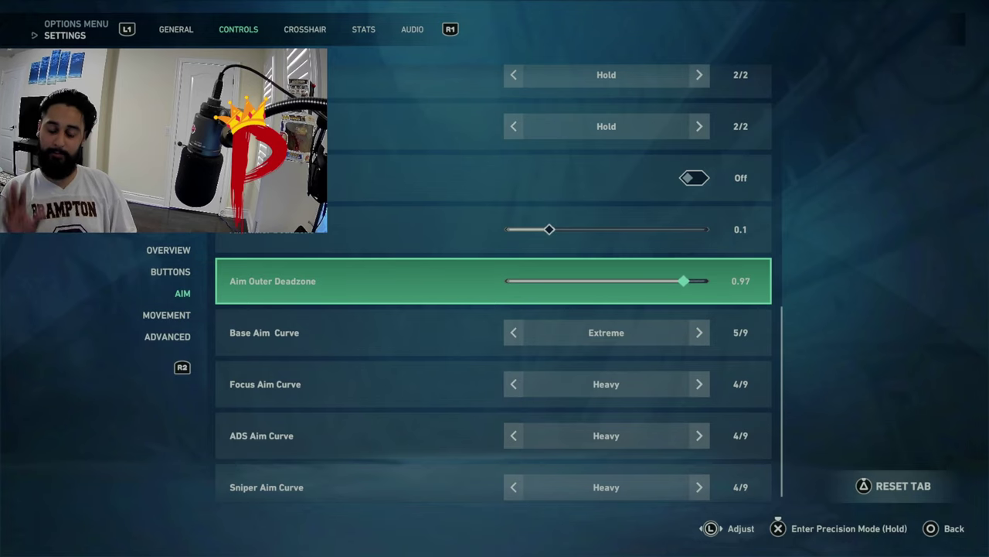
{"action": "key", "text": "Down"}
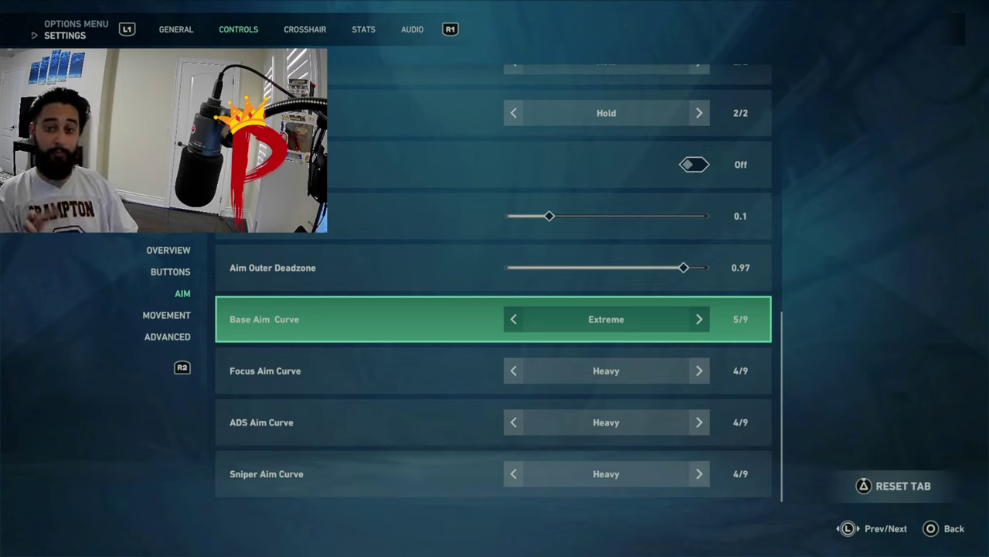
Try Heavy for Base Aim Curve, then set it back to Extreme.
{"action": "key", "text": "Down"}
{"action": "key", "text": "Up"}
{"action": "key", "text": "Left"}
{"action": "key", "text": "Down"}
{"action": "key", "text": "Down"}
{"action": "key", "text": "Up"}
{"action": "key", "text": "Up"}
{"action": "key", "text": "Down"}
{"action": "key", "text": "Down"}
{"action": "key", "text": "Down"}
{"action": "key", "text": "Up"}
{"action": "key", "text": "Up"}
{"action": "key", "text": "Up"}
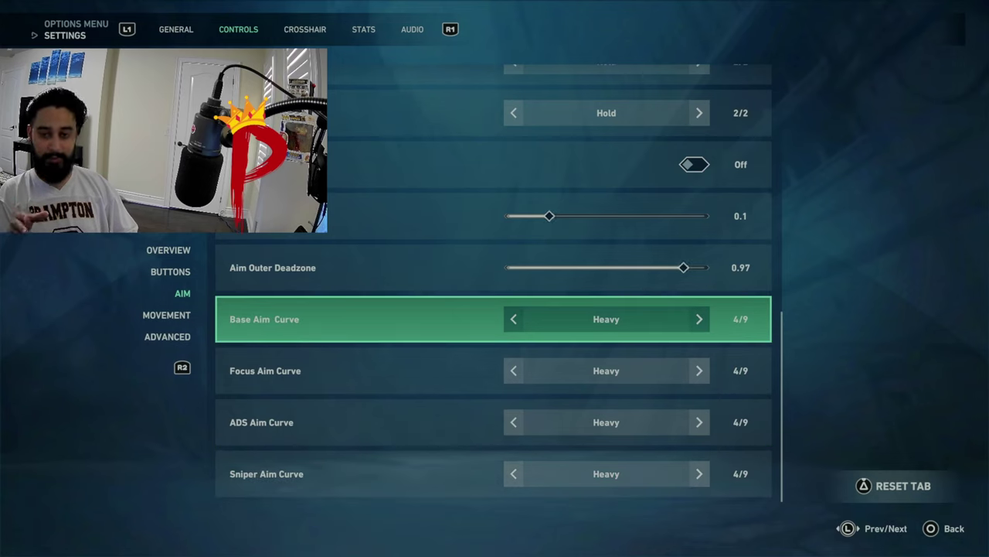
{"action": "key", "text": "Right"}
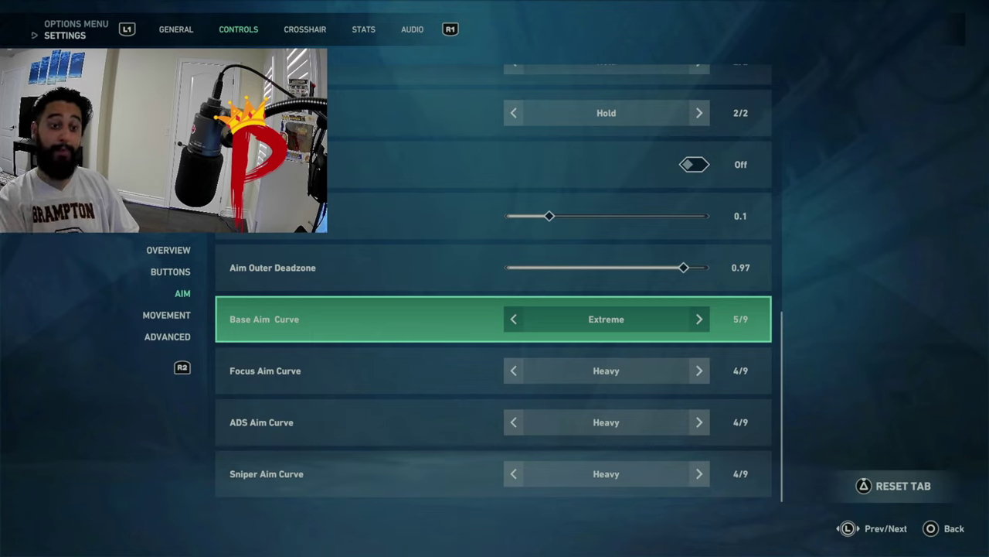
Check the Focus, ADS and Sniper curves, keeping Base Aim Curve on Extreme before Movement.
{"action": "key", "text": "Down"}
{"action": "key", "text": "Down"}
{"action": "key", "text": "Up"}
{"action": "key", "text": "Down"}
{"action": "key", "text": "Down"}
{"action": "key", "text": "Up"}
{"action": "key", "text": "Up"}
{"action": "key", "text": "Down"}
{"action": "key", "text": "Down"}
{"action": "key", "text": "Up"}
{"action": "key", "text": "Up"}
{"action": "key", "text": "Up"}
{"action": "key", "text": "Down"}
{"action": "key", "text": "Up"}
{"action": "key", "text": "Left"}
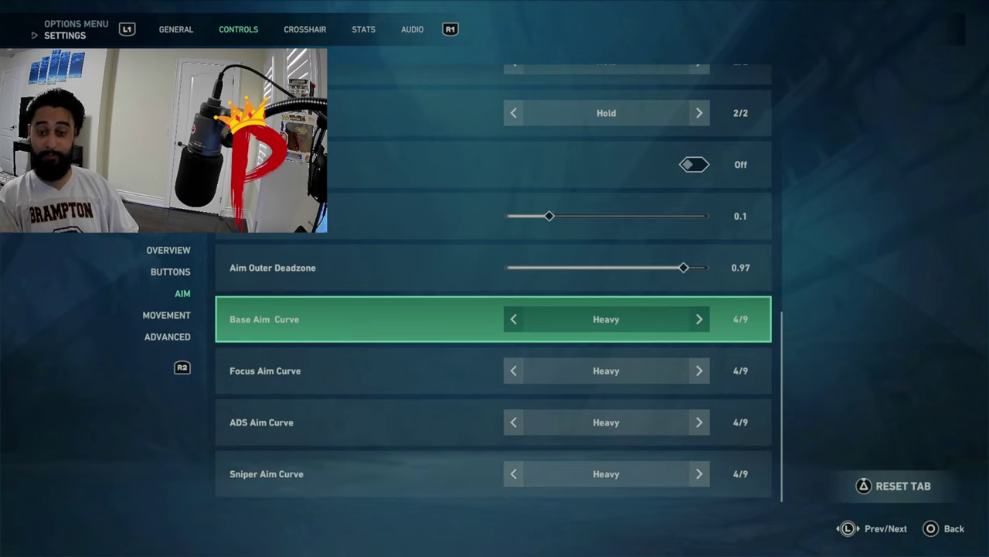
{"action": "key", "text": "Right"}
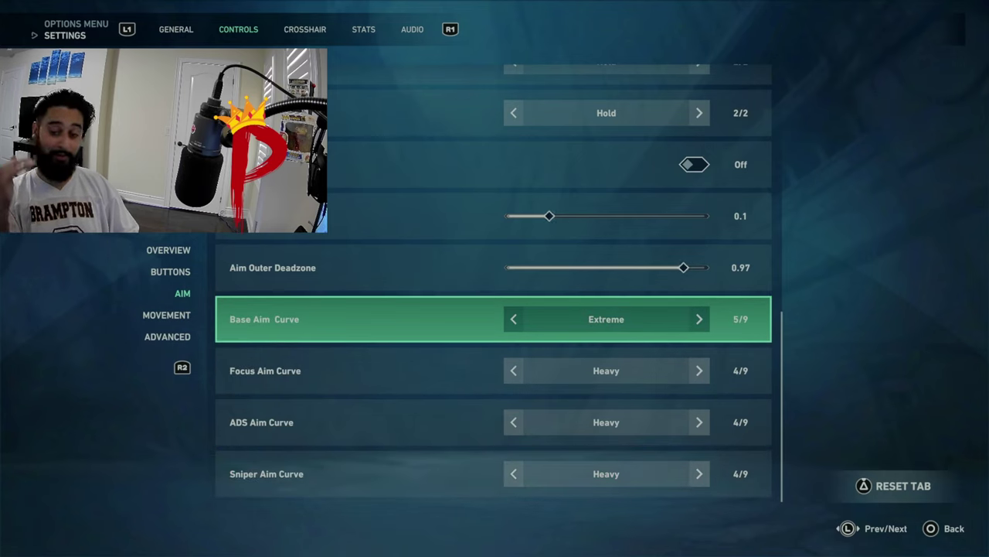
{"action": "key", "text": "Down"}
{"action": "key", "text": "Down"}
{"action": "key", "text": "Down"}
{"action": "key", "text": "Down"}
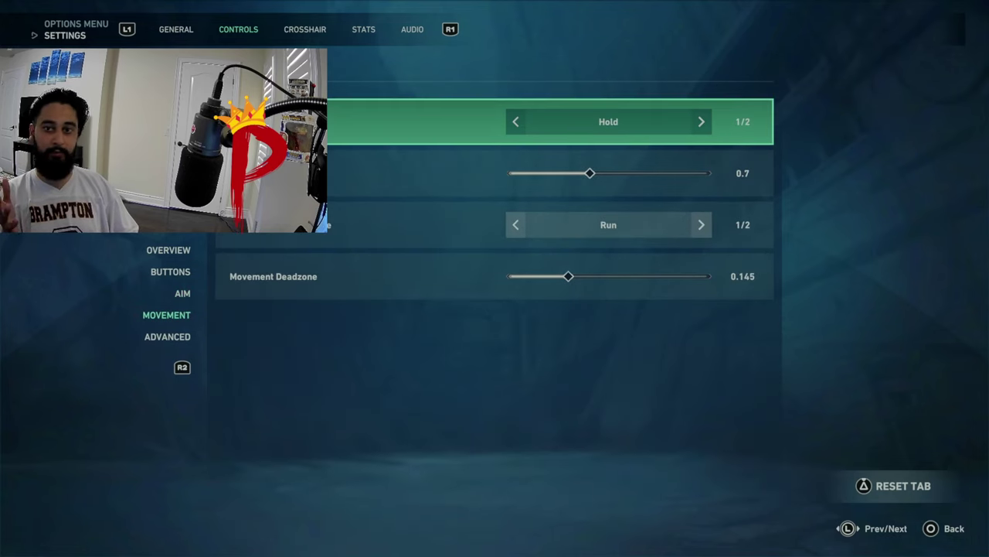
Leave Movement at 0.7, Run and 0.145 deadzone, then switch to Crosshair settings.
{"action": "key", "text": "Down"}
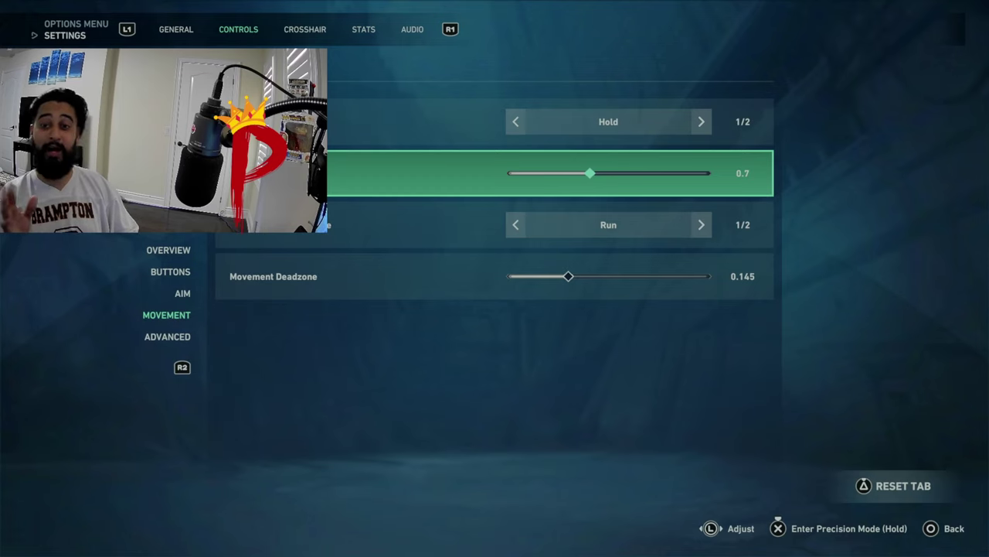
{"action": "key", "text": "Down"}
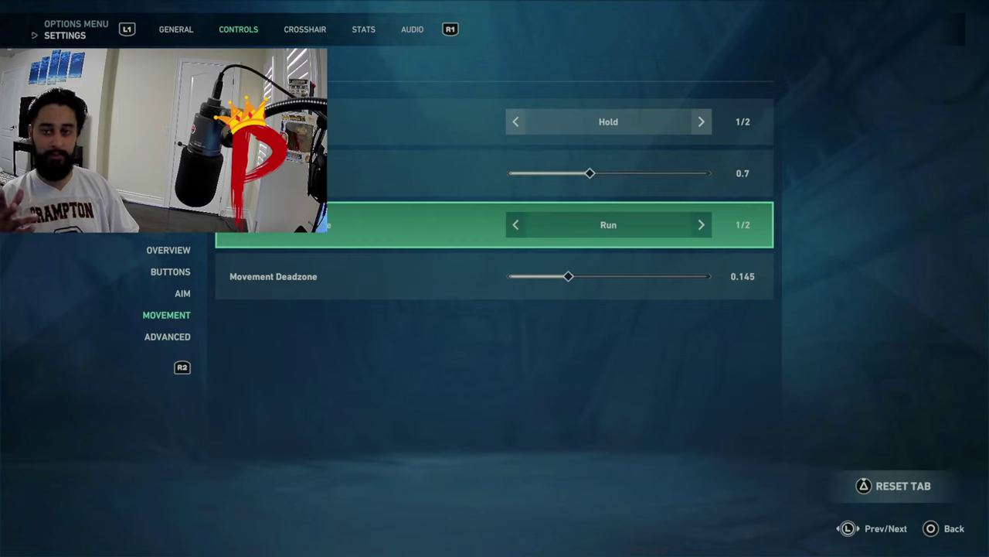
{"action": "key", "text": "Down"}
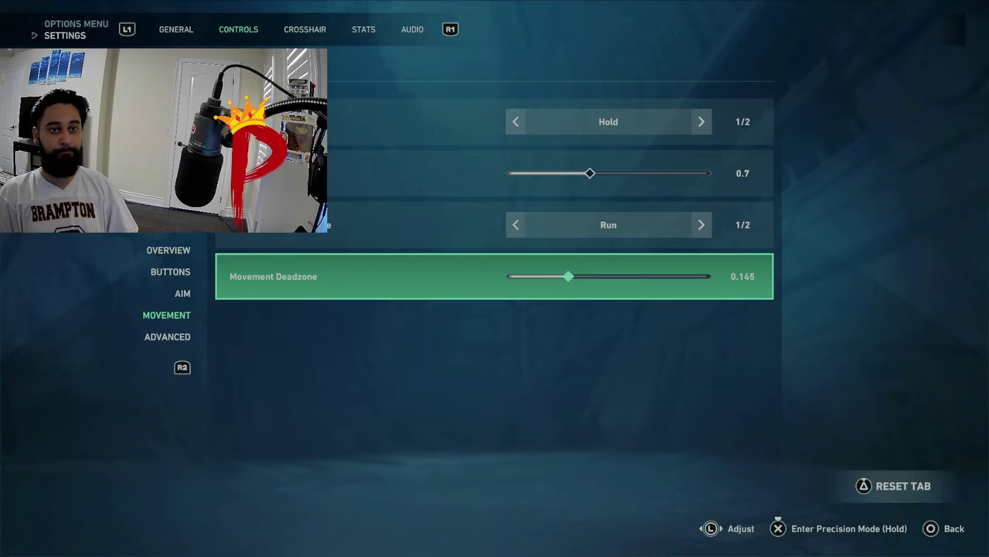
{"action": "key", "text": "ctrl+Tab"}
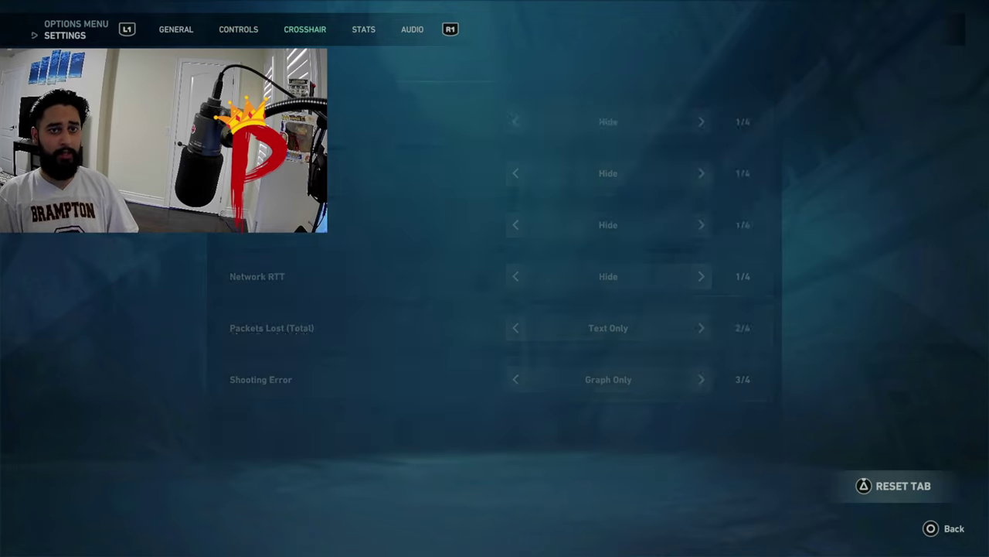
Toggle crosshair outlines on briefly and leave them off.
{"action": "key", "text": "Down"}
{"action": "key", "text": "Up"}
{"action": "key", "text": "Up"}
{"action": "key", "text": "Up"}
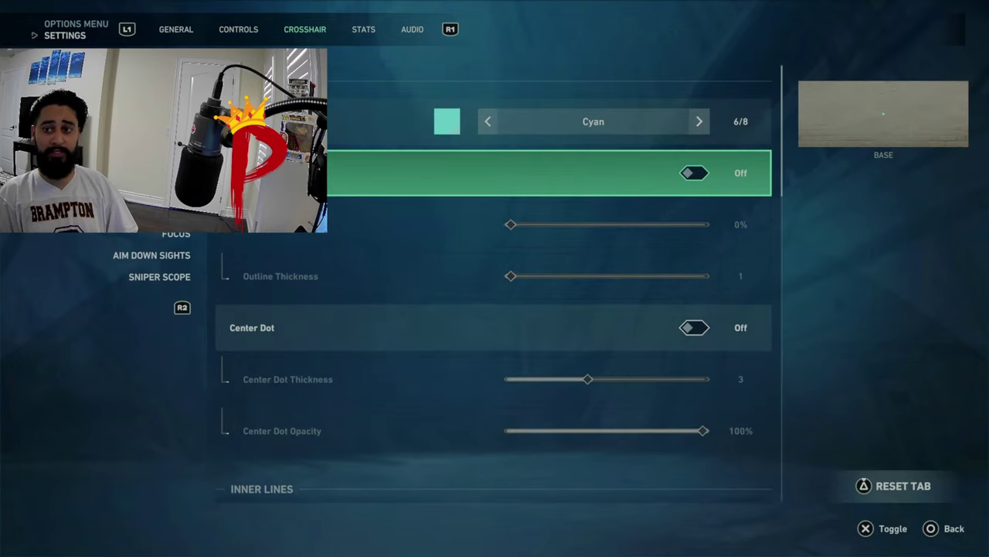
{"action": "key", "text": "Down"}
{"action": "key", "text": "Down"}
{"action": "key", "text": "Down"}
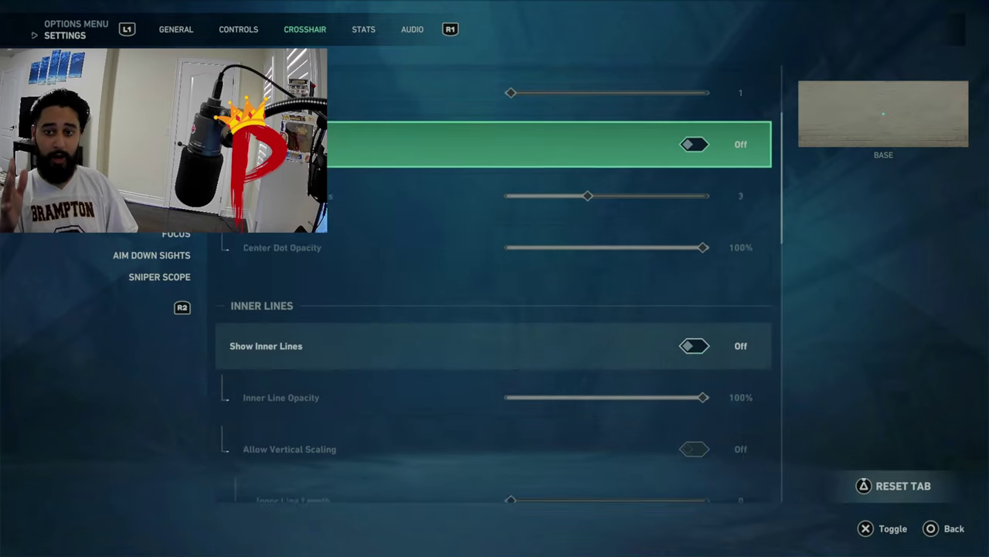
{"action": "key", "text": "Up"}
{"action": "key", "text": "Up"}
{"action": "key", "text": "Up"}
{"action": "key", "text": "Return"}
{"action": "key", "text": "Return"}
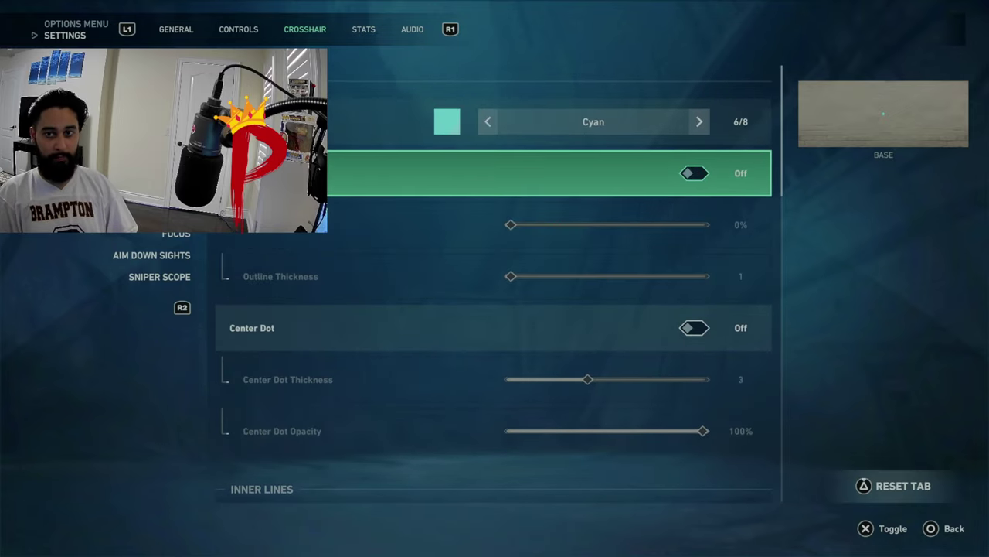
{"action": "key", "text": "Return"}
{"action": "key", "text": "Return"}
With Show Outer Lines on at 100% opacity, set Outer Line Length to 3.
{"action": "key", "text": "Down"}
{"action": "key", "text": "Down"}
{"action": "key", "text": "Down"}
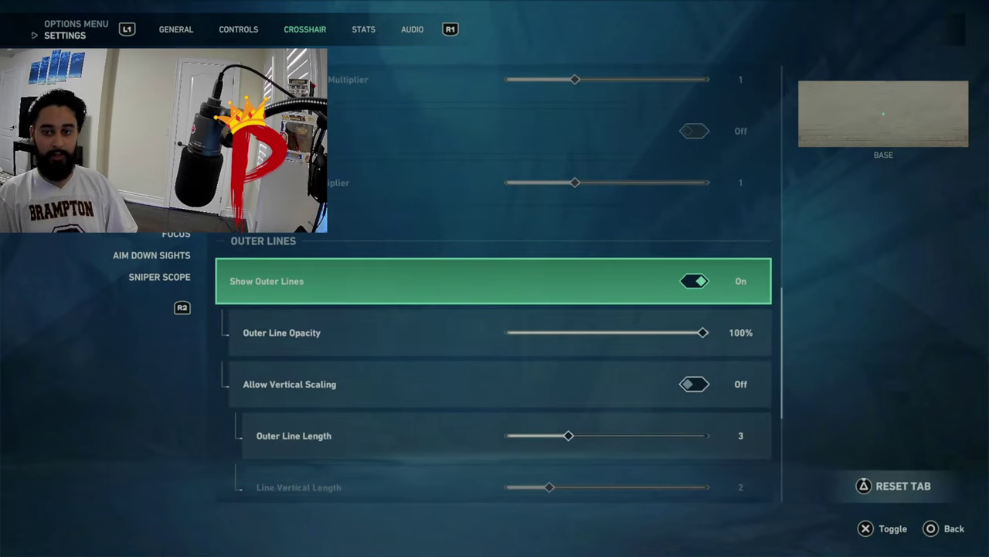
{"action": "key", "text": "Down"}
{"action": "key", "text": "Up"}
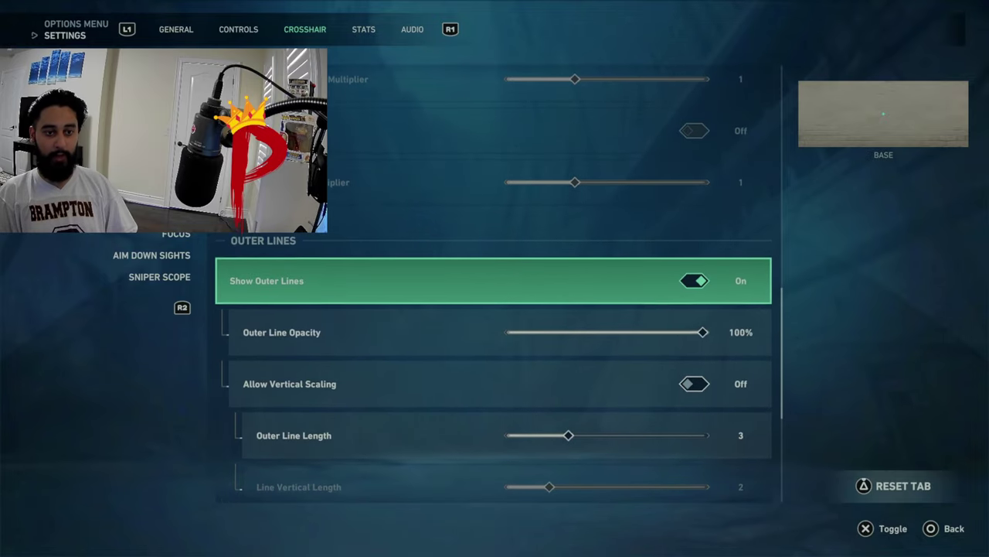
{"action": "key", "text": "Down"}
{"action": "key", "text": "Down"}
{"action": "key", "text": "Up"}
{"action": "key", "text": "Down"}
{"action": "key", "text": "Down"}
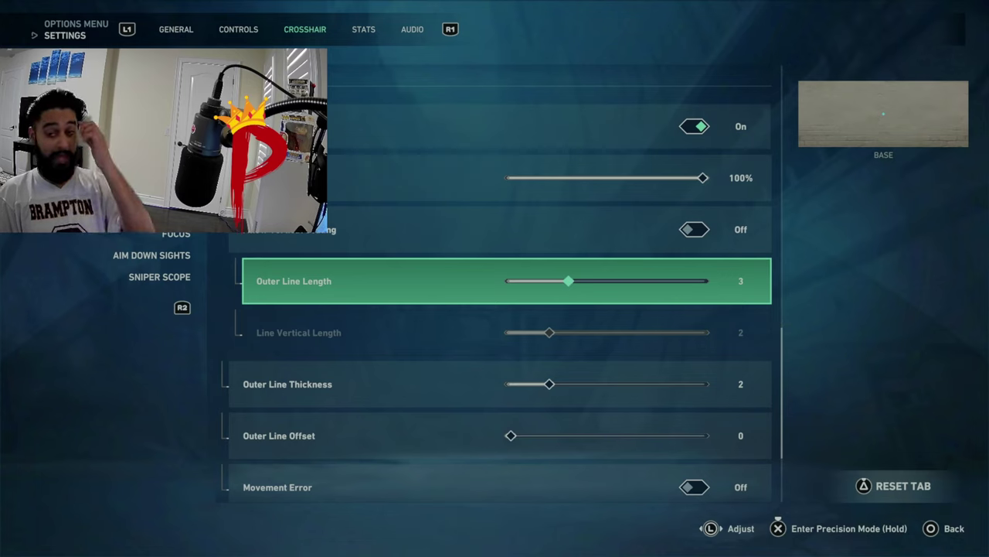
{"action": "key", "text": "Left"}
{"action": "key", "text": "Right"}
{"action": "key", "text": "Right"}
{"action": "key", "text": "Right"}
{"action": "key", "text": "Right"}
{"action": "key", "text": "Right"}
{"action": "key", "text": "Right"}
{"action": "key", "text": "Left"}
{"action": "key", "text": "Left"}
{"action": "key", "text": "Left"}
{"action": "key", "text": "Left"}
{"action": "key", "text": "Left"}
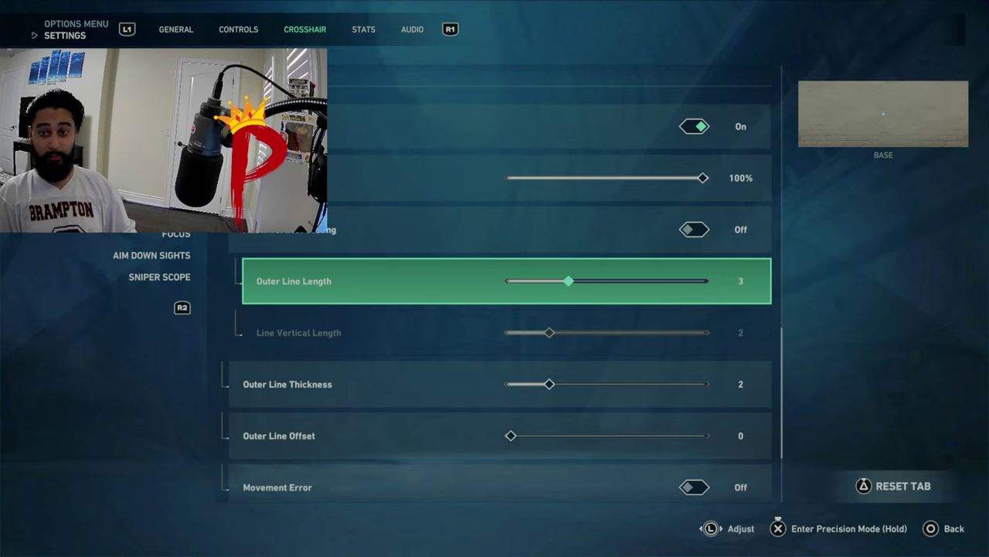
Try several outer line thicknesses and settle on thickness 2.
{"action": "key", "text": "Down"}
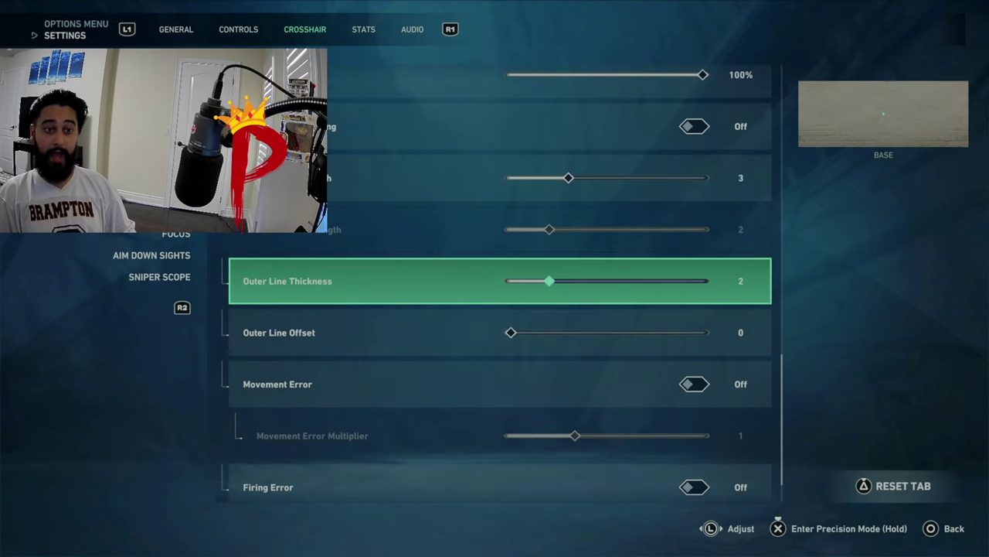
{"action": "key", "text": "Left"}
{"action": "key", "text": "Left"}
{"action": "key", "text": "Right"}
{"action": "key", "text": "Right"}
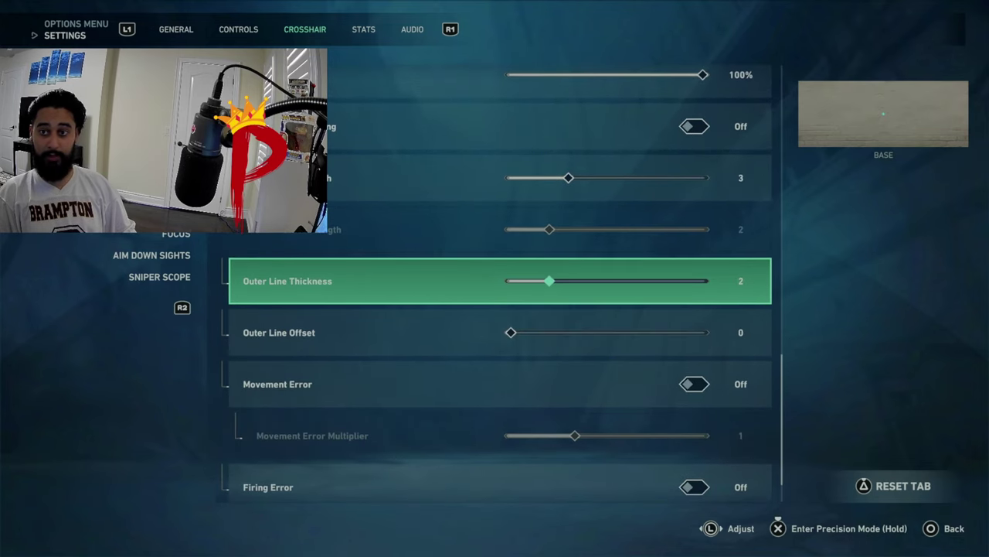
{"action": "key", "text": "Right"}
{"action": "key", "text": "Left"}
{"action": "key", "text": "Right"}
{"action": "key", "text": "Right"}
{"action": "key", "text": "Right"}
{"action": "key", "text": "Left"}
{"action": "key", "text": "Left"}
{"action": "key", "text": "Left"}
{"action": "key", "text": "Up"}
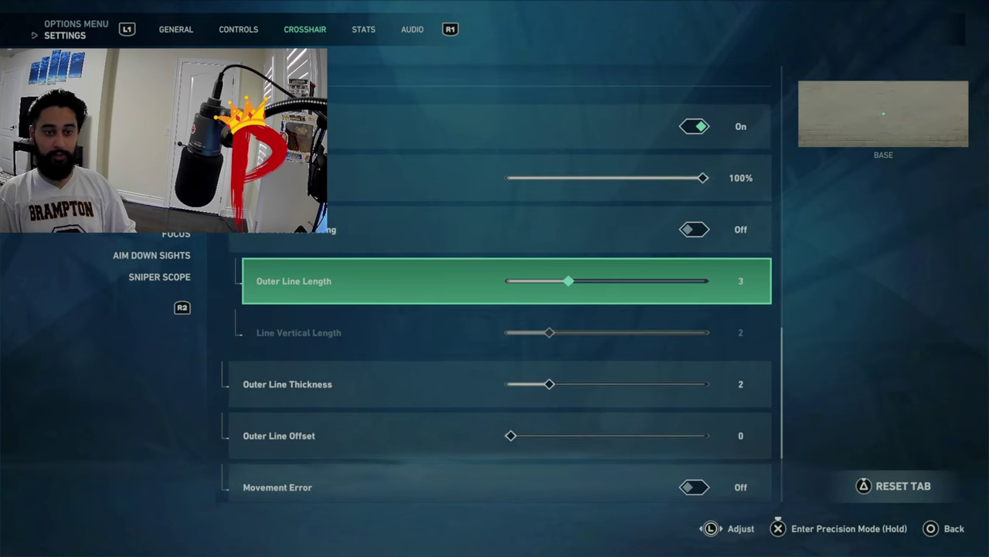
{"action": "key", "text": "Down"}
Leave Movement Error and Firing Error switched off after briefly testing them.
{"action": "key", "text": "Down"}
{"action": "key", "text": "Down"}
{"action": "key", "text": "Down"}
{"action": "key", "text": "Up"}
{"action": "key", "text": "Down"}
{"action": "key", "text": "Return"}
{"action": "key", "text": "Return"}
{"action": "key", "text": "Up"}
{"action": "key", "text": "Return"}
{"action": "key", "text": "Return"}
{"action": "key", "text": "Return"}
{"action": "key", "text": "Return"}
{"action": "key", "text": "Up"}
{"action": "key", "text": "Up"}
{"action": "key", "text": "Up"}
{"action": "key", "text": "Up"}
{"action": "key", "text": "Up"}
{"action": "key", "text": "Up"}
{"action": "key", "text": "Up"}
{"action": "key", "text": "Up"}
{"action": "key", "text": "Down"}
{"action": "key", "text": "Down"}
{"action": "key", "text": "Down"}
{"action": "key", "text": "Down"}
{"action": "key", "text": "Down"}
{"action": "key", "text": "Down"}
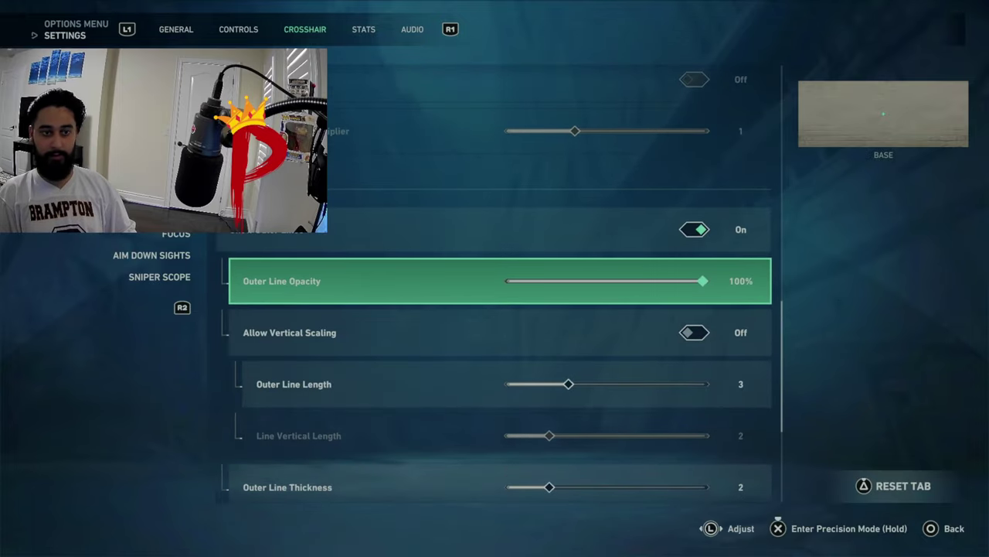
{"action": "key", "text": "Up"}
{"action": "key", "text": "Down"}
{"action": "key", "text": "Down"}
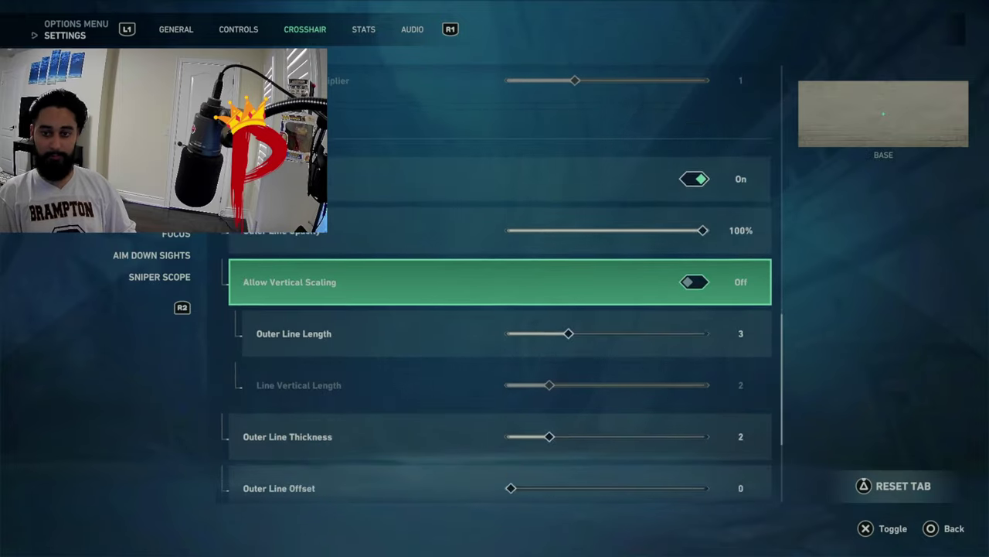
{"action": "key", "text": "Down"}
{"action": "key", "text": "Down"}
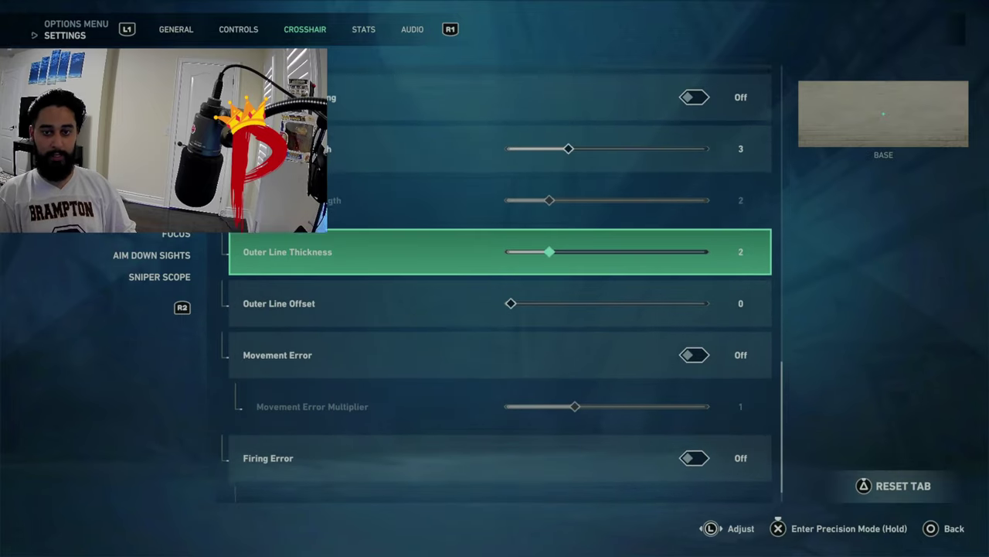
Close the settings menu to return to the lobby.
{"action": "key", "text": "Escape"}
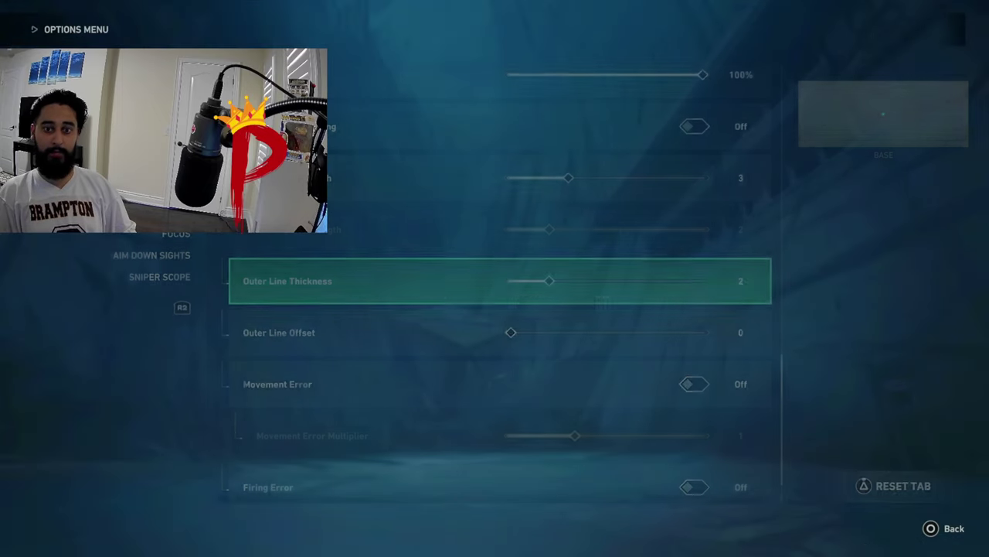